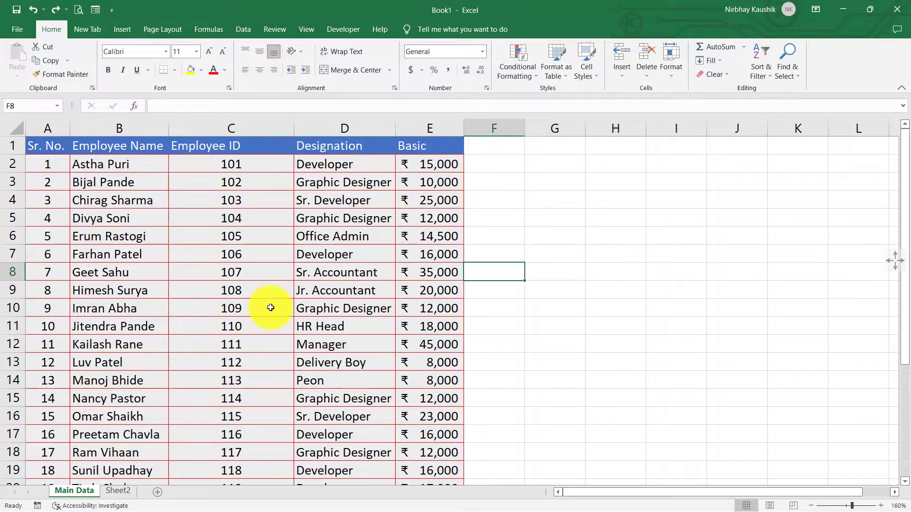
Review the Main Data employee table and its total salary formula.
scroll(385, 307, down, 3)
scroll(384, 307, down, 2)
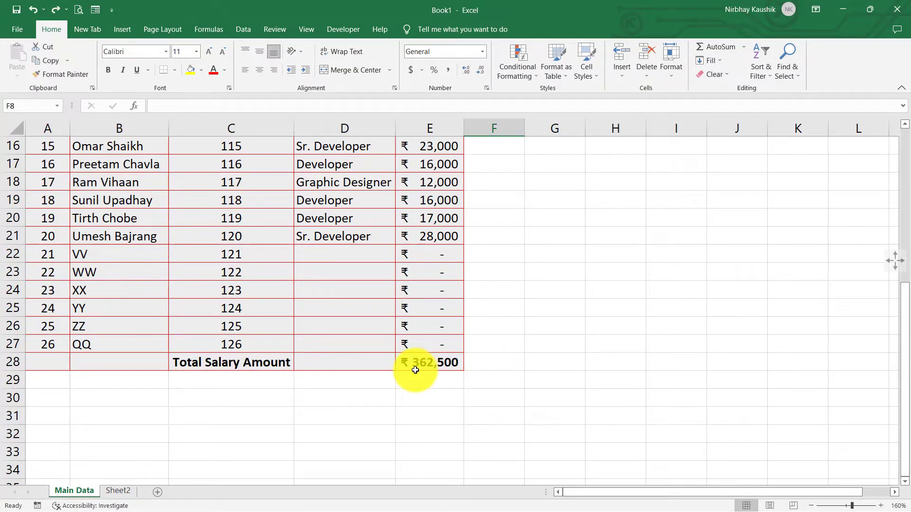
scroll(459, 384, up, 5)
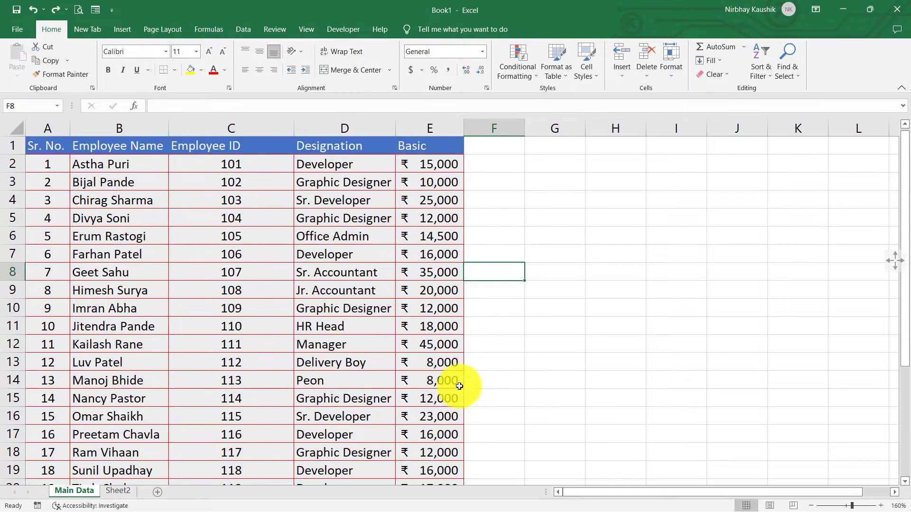
mouse_move(437, 161)
mouse_down()
mouse_move(431, 472)
mouse_move(439, 509)
mouse_move(441, 395)
mouse_up()
scroll(514, 407, down, 4)
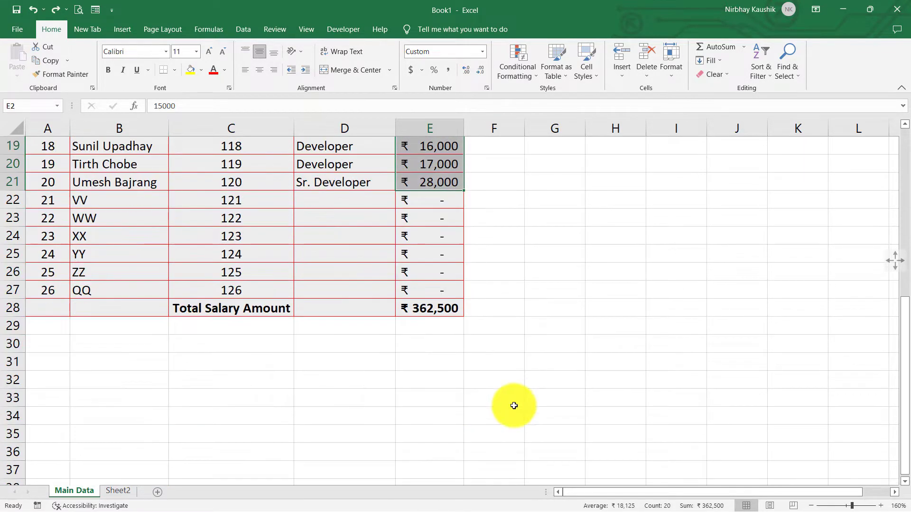
click(455, 309)
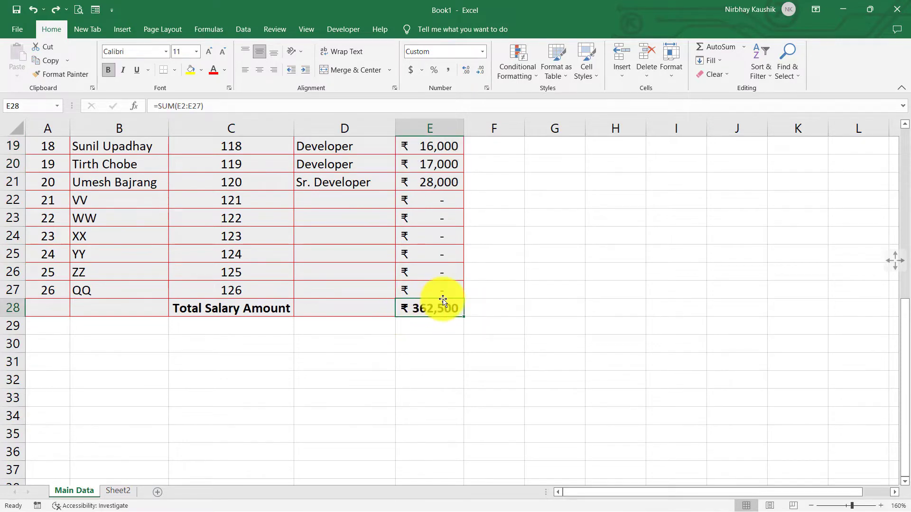
click(253, 410)
scroll(199, 427, up, 1)
scroll(143, 380, up, 5)
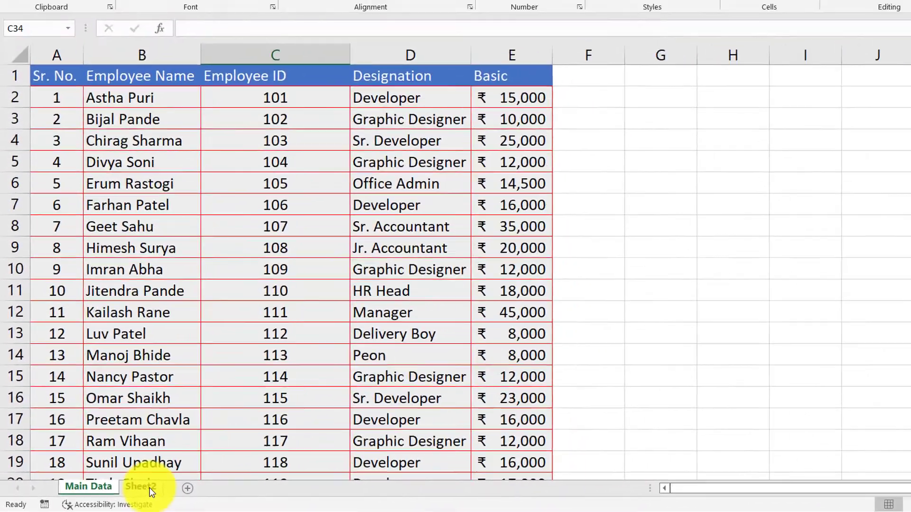
Switch to Sheet2 and check its ₹355,000 total salary formula in E28.
click(118, 491)
scroll(146, 380, up, 1)
scroll(124, 375, up, 4)
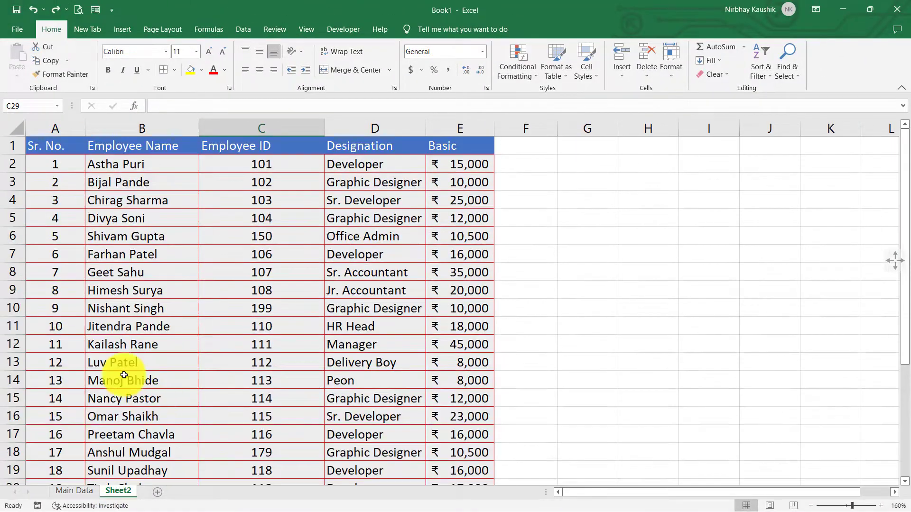
click(513, 416)
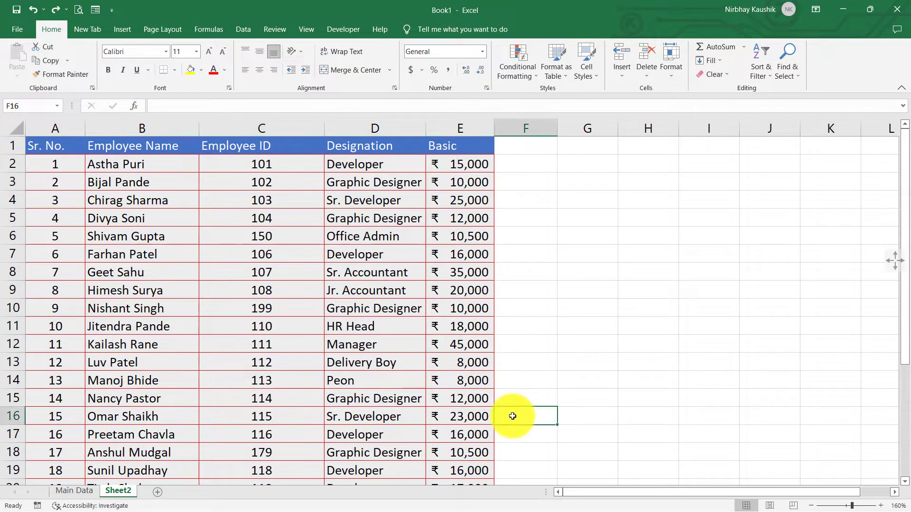
scroll(513, 416, down, 3)
scroll(513, 416, down, 2)
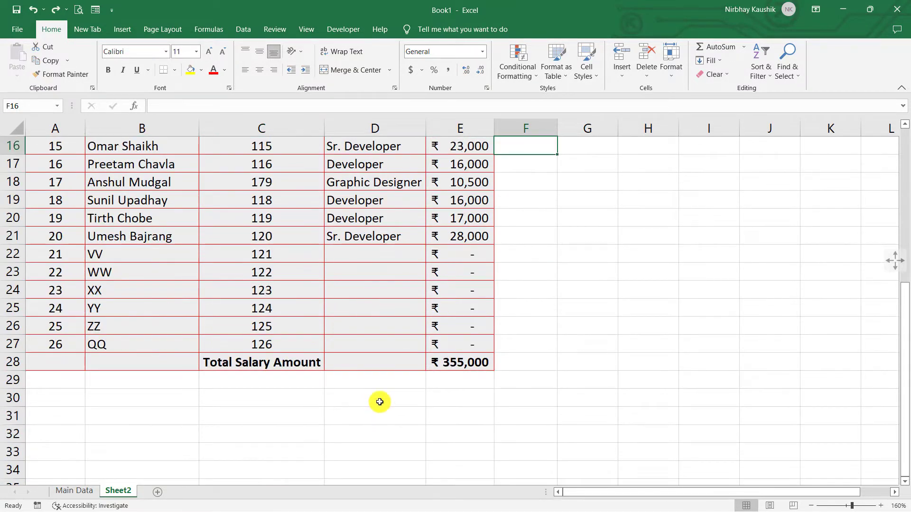
click(482, 364)
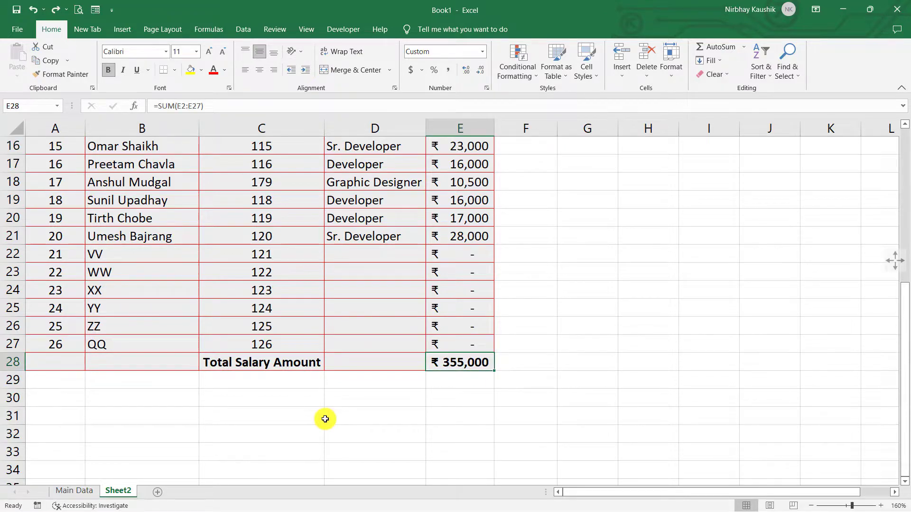
click(327, 417)
Compare against Main Data, then select Sheet2's Basic salaries to see their sum.
click(76, 495)
scroll(507, 422, down, 5)
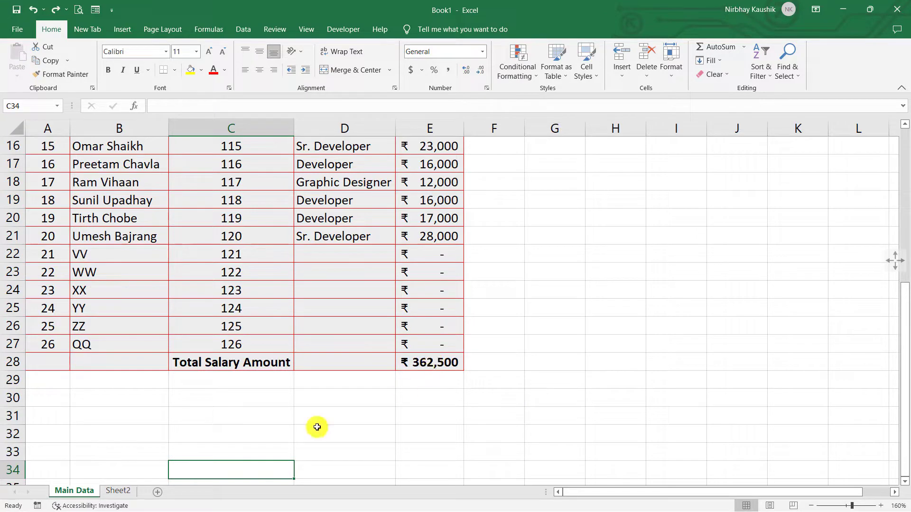
click(119, 492)
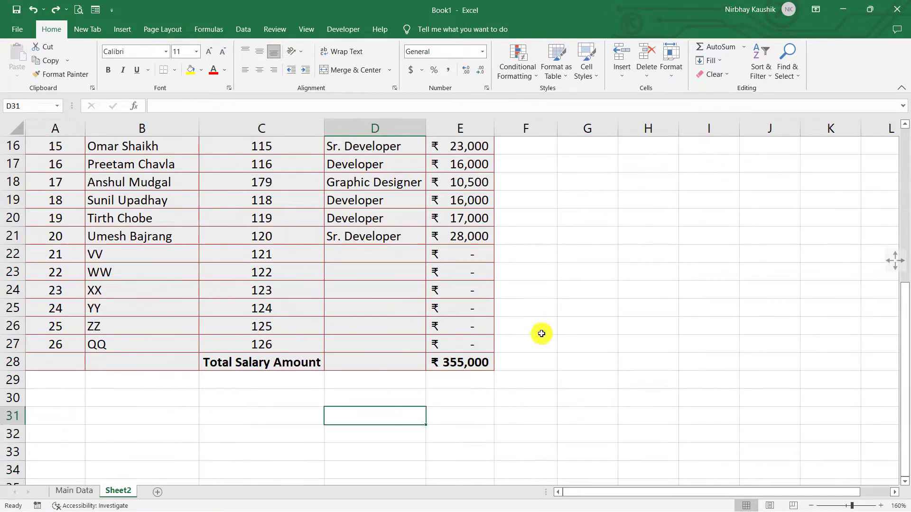
scroll(530, 339, up, 3)
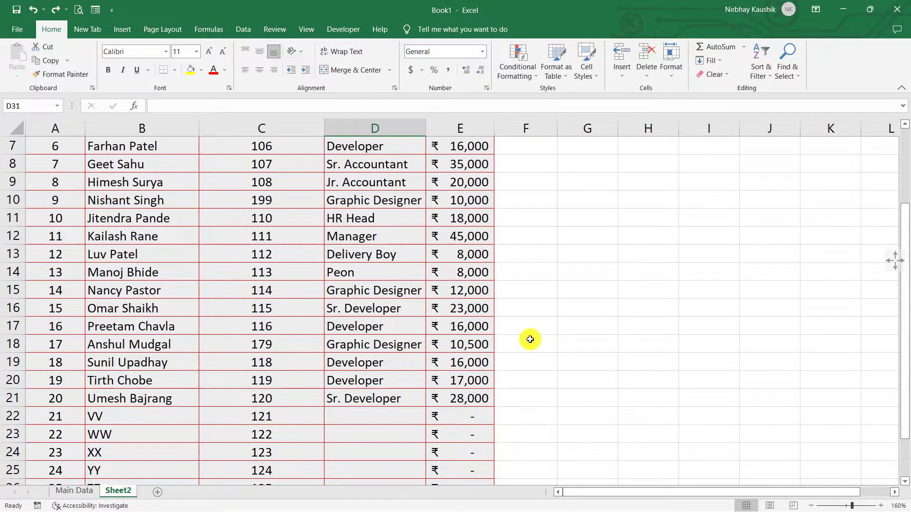
scroll(530, 339, up, 2)
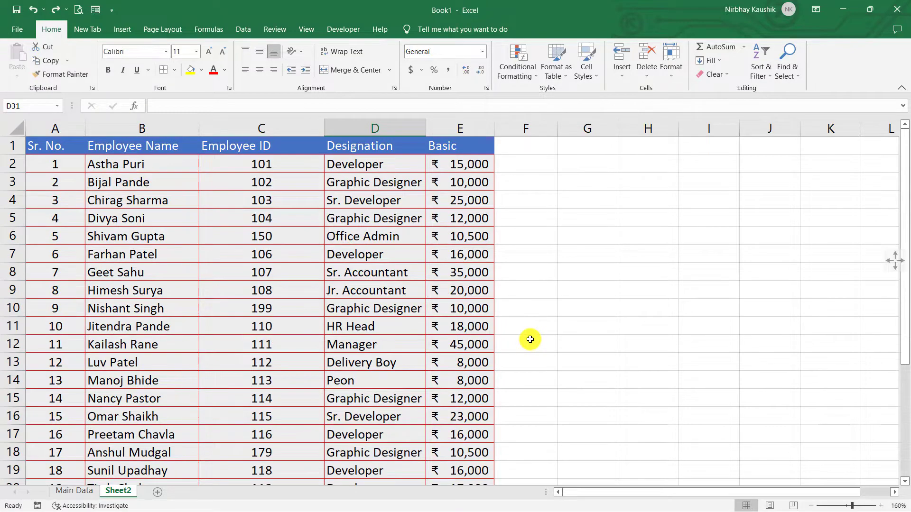
drag(472, 164, 472, 500)
click(573, 349)
scroll(361, 290, up, 2)
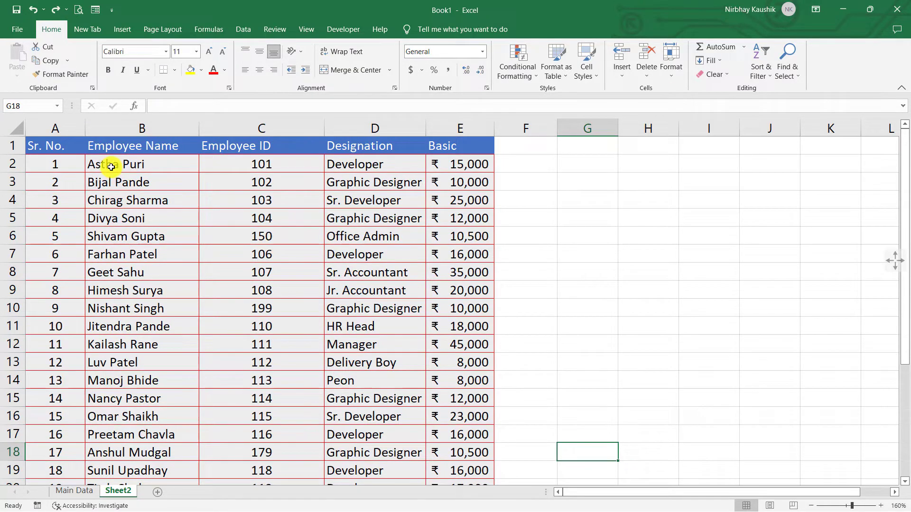
click(74, 491)
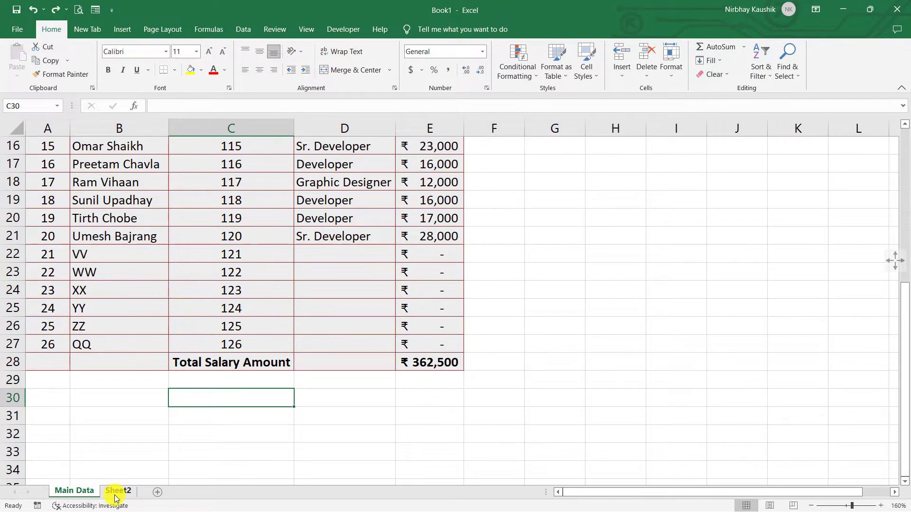
click(115, 493)
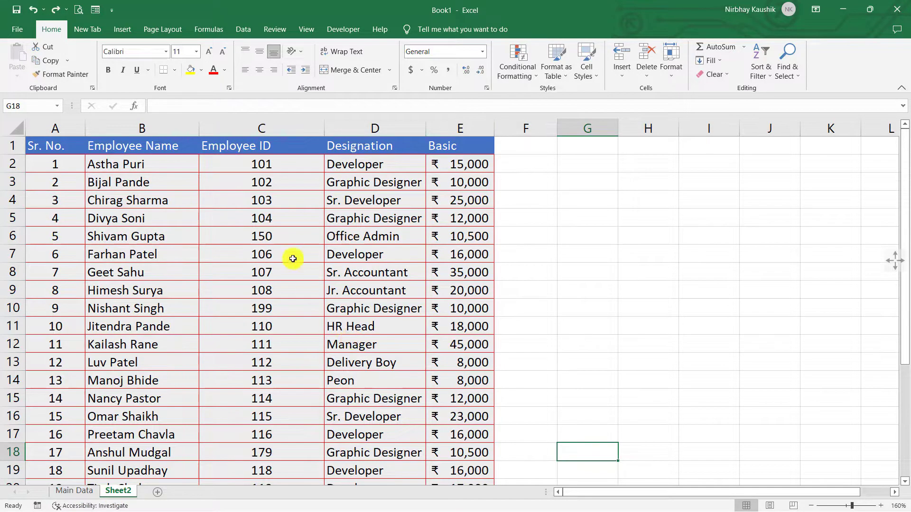
click(74, 491)
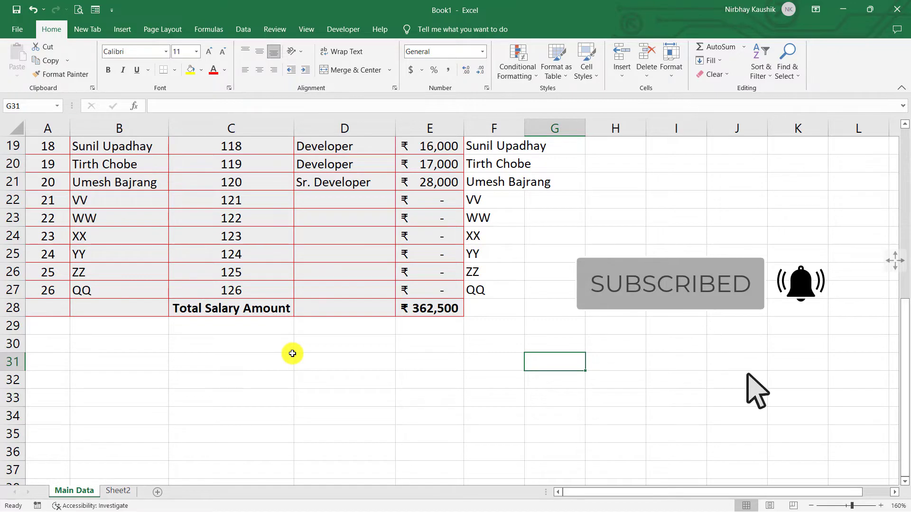
click(118, 491)
click(88, 493)
click(118, 491)
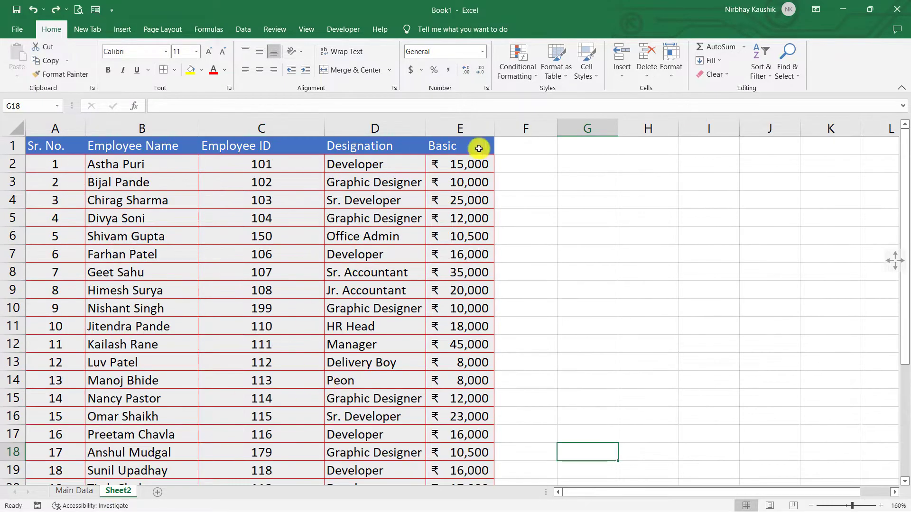
click(575, 224)
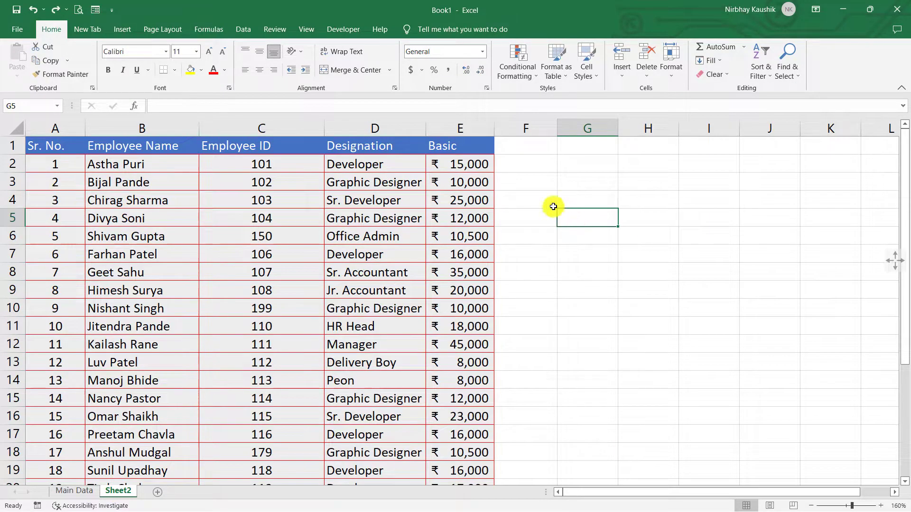
drag(484, 165, 484, 477)
click(558, 416)
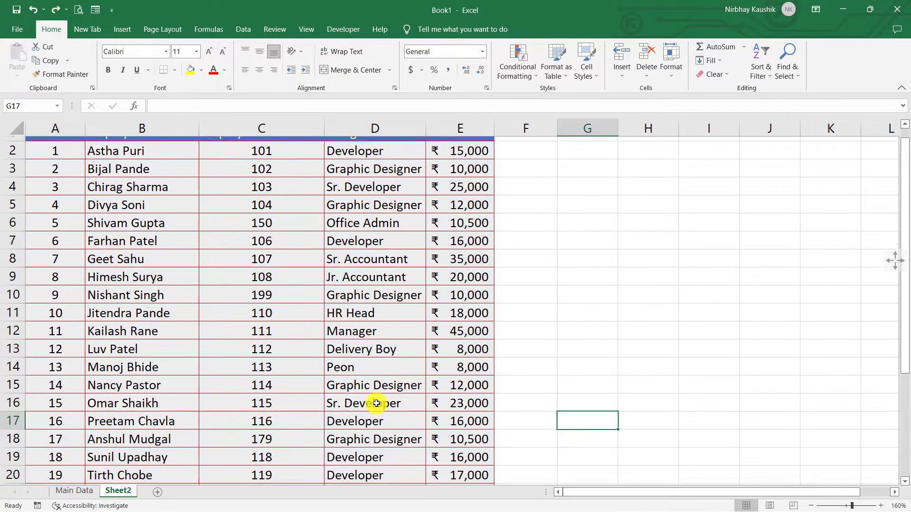
scroll(219, 189, up, 1)
drag(173, 165, 129, 446)
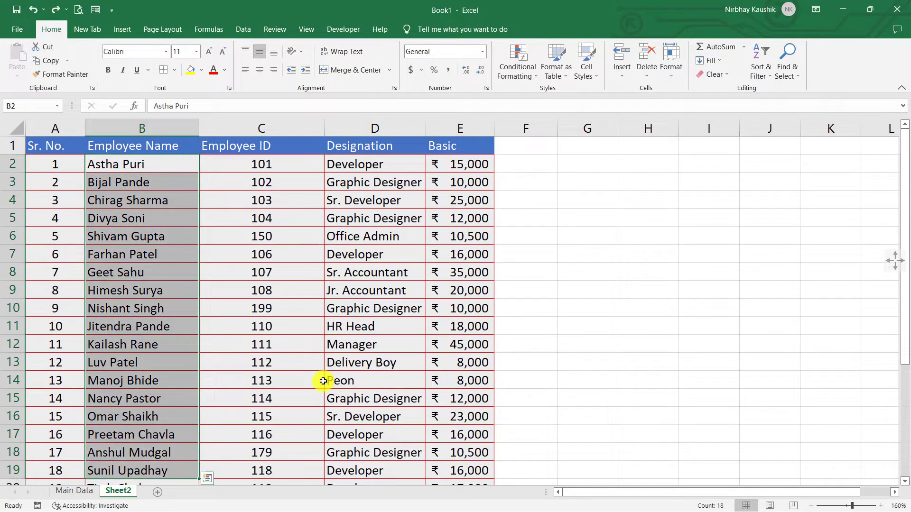
click(571, 339)
click(81, 492)
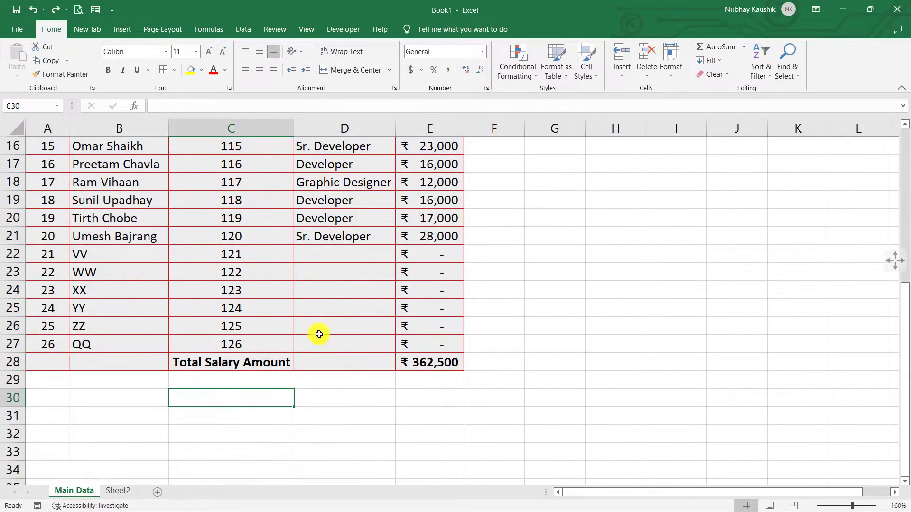
scroll(320, 339, up, 5)
click(118, 492)
click(668, 201)
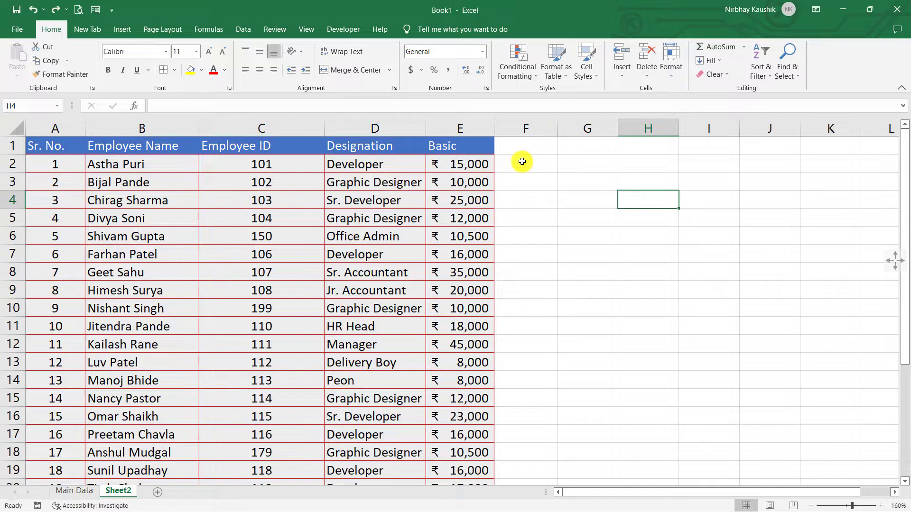
click(522, 161)
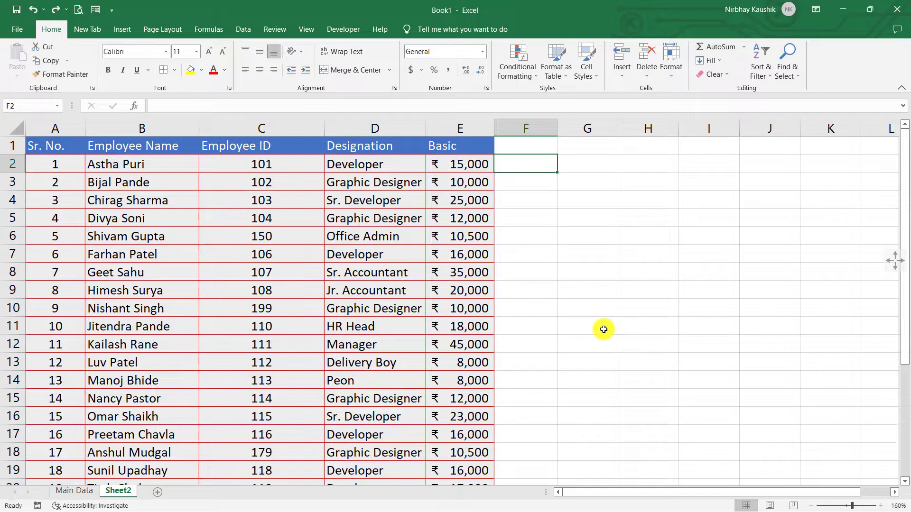
In Sheet2 cell F2, start =VLOOKUP( with B2 as the lookup value.
text(=)
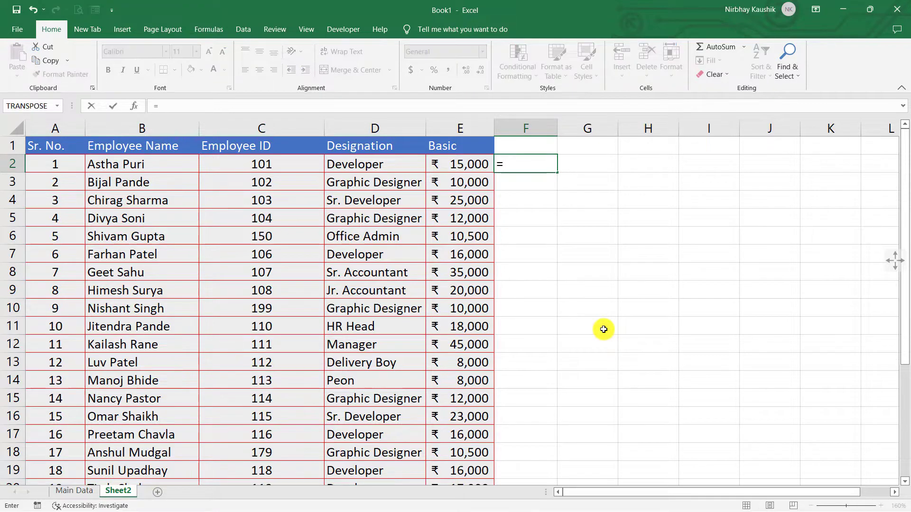
text(vlo)
key(Tab)
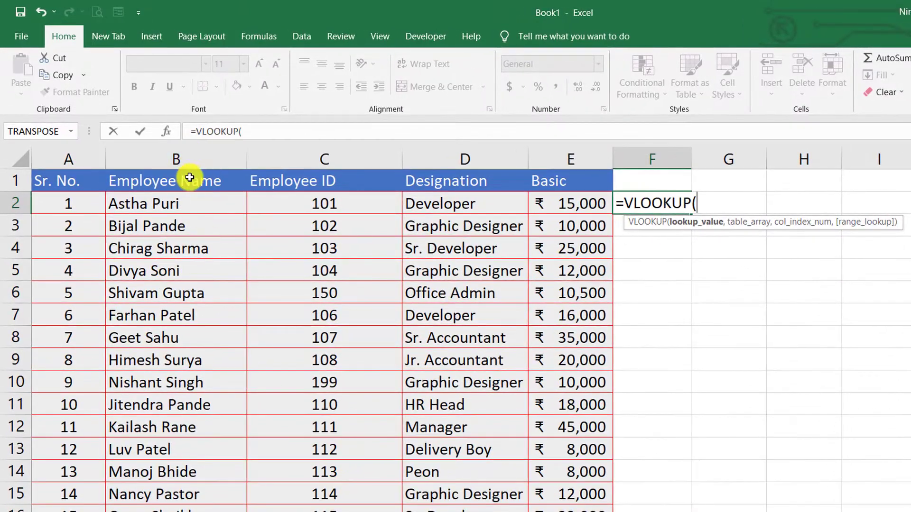
click(201, 208)
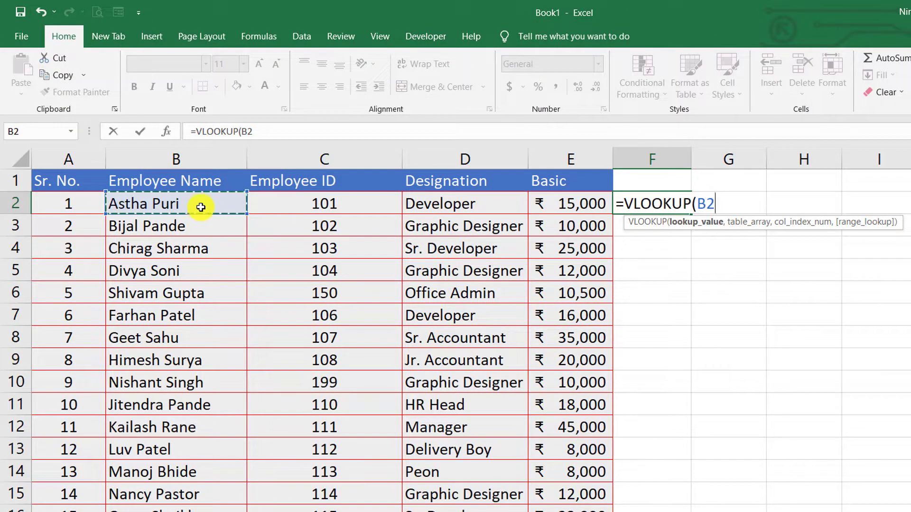
text(,)
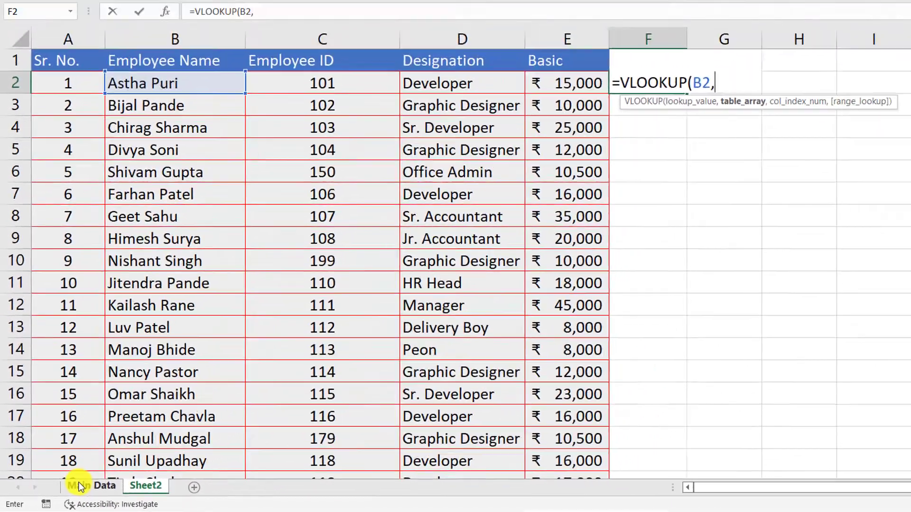
Complete the arguments with 'Main Data'!B:B, column index 1 and 0 for exact match.
click(65, 491)
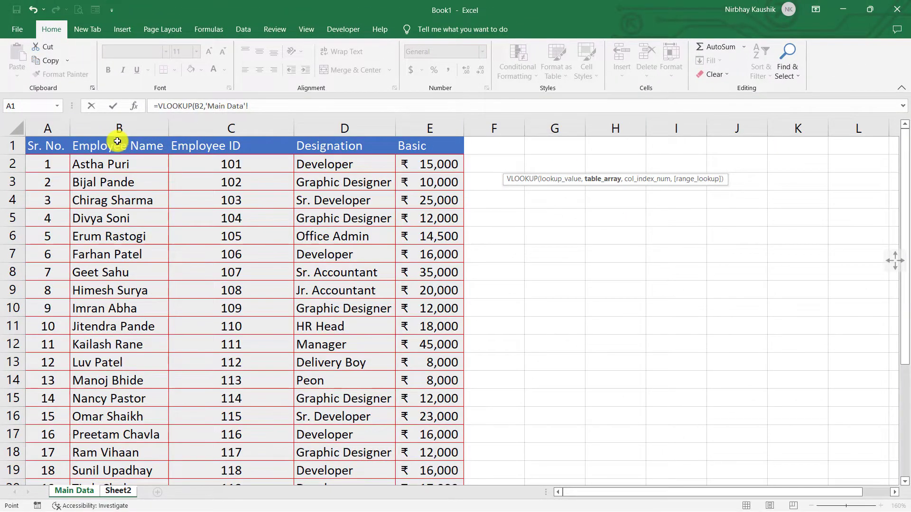
click(119, 128)
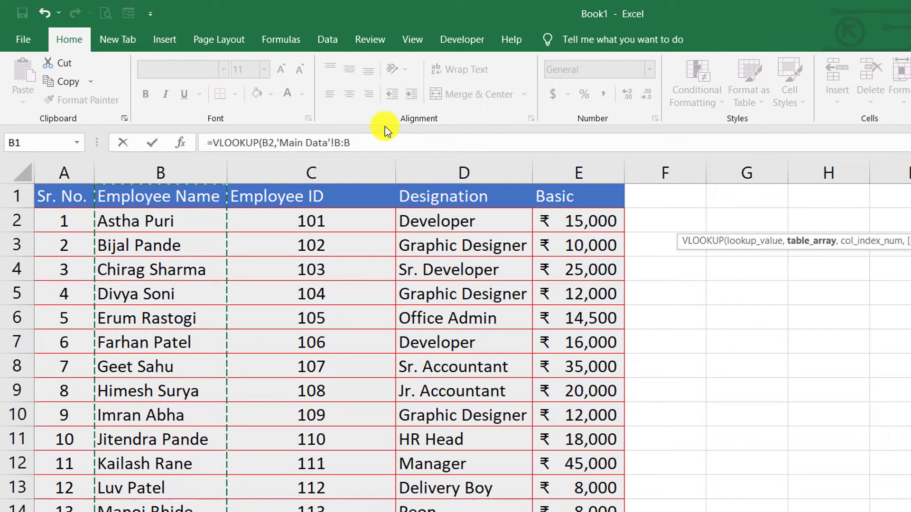
click(397, 136)
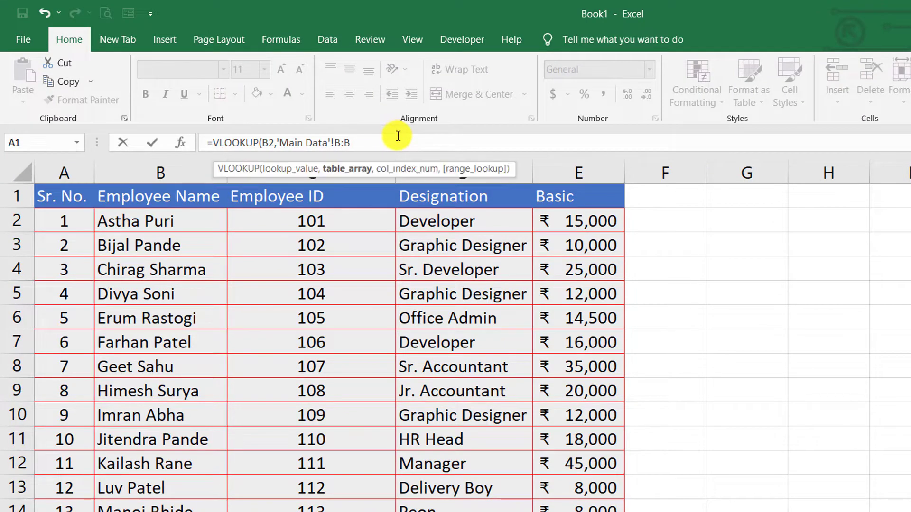
text(,)
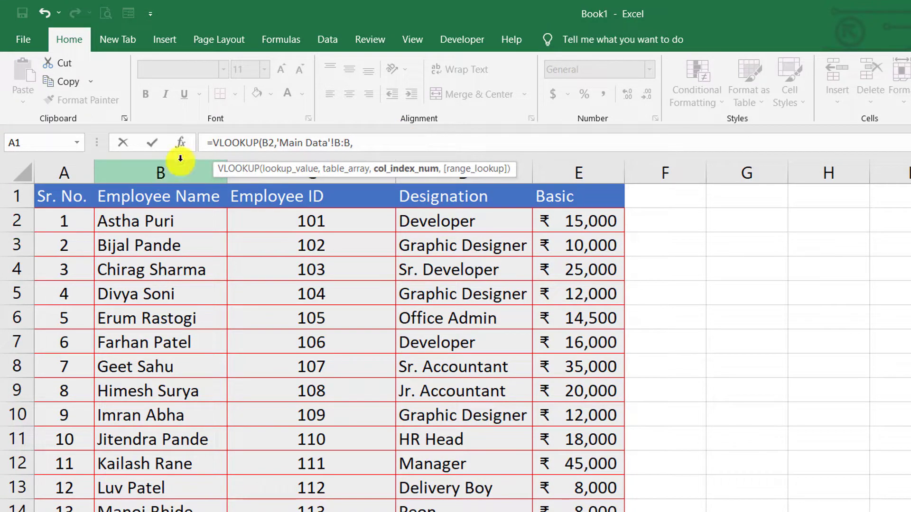
text(1)
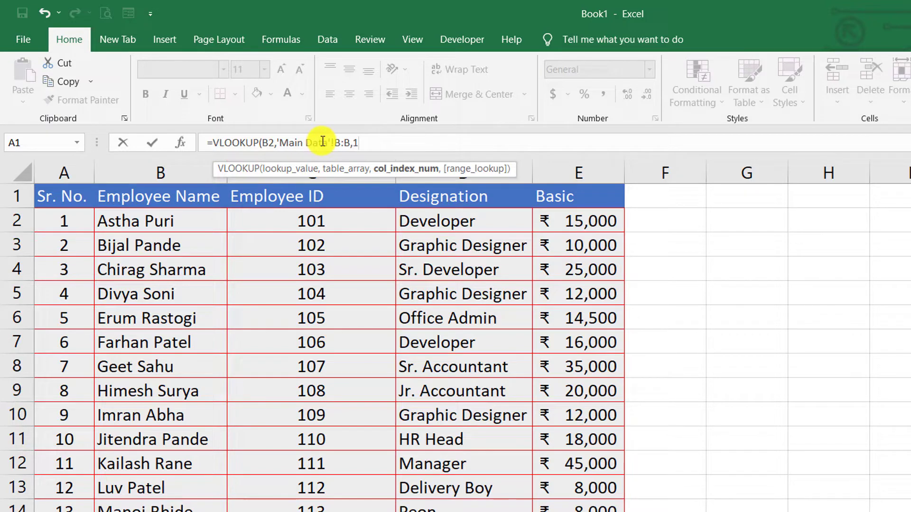
text(,)
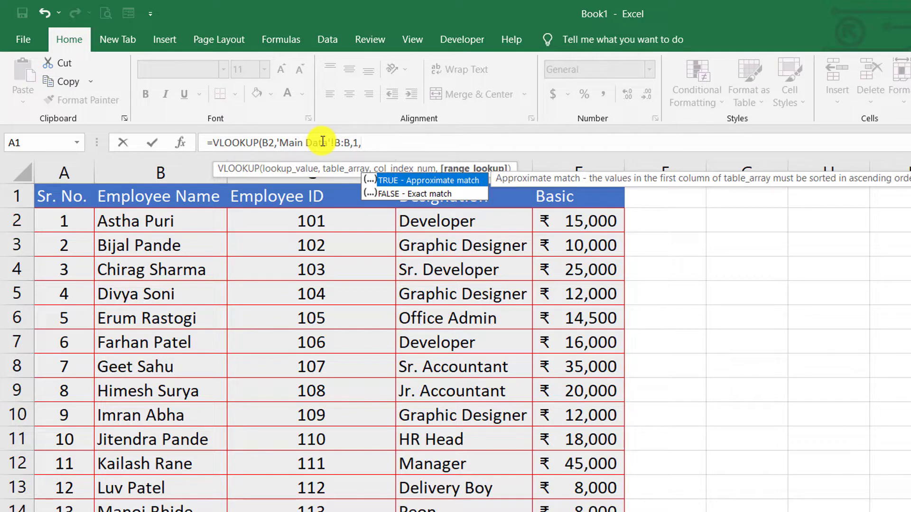
text(0)
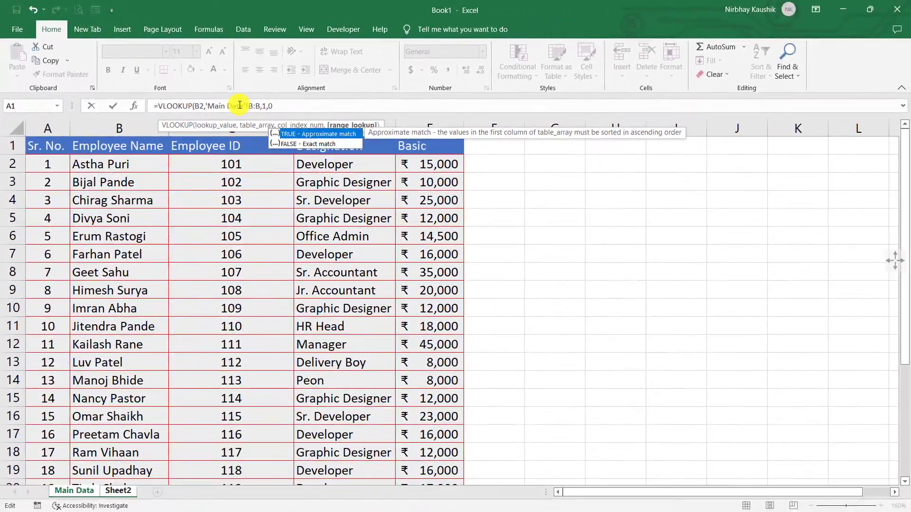
text())
Commit the VLOOKUP in F2 and check its result against the name in B2.
key(Return)
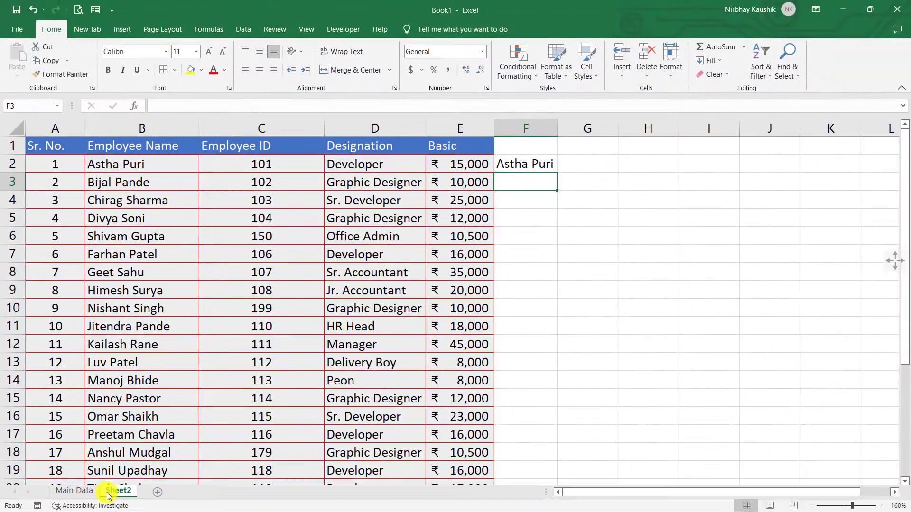
click(522, 162)
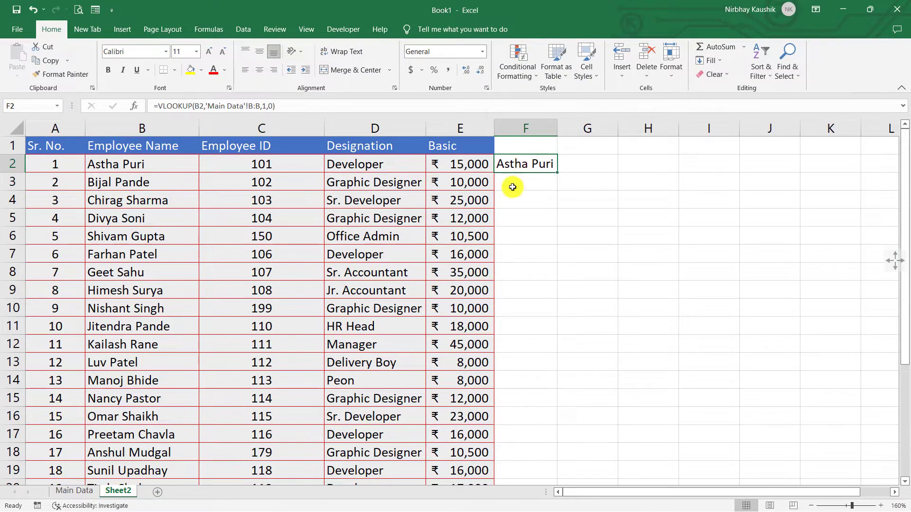
double_click(115, 167)
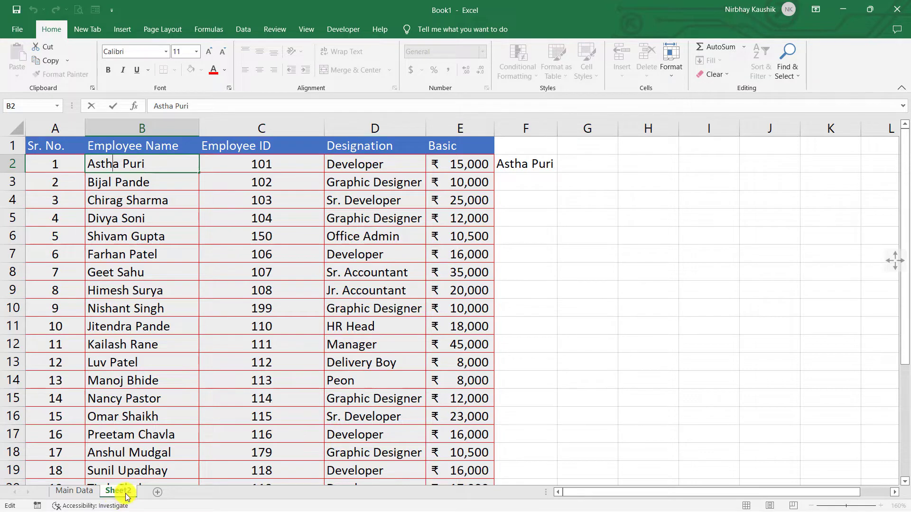
Check the first employee's record on Main Data, then return to Sheet2.
click(73, 490)
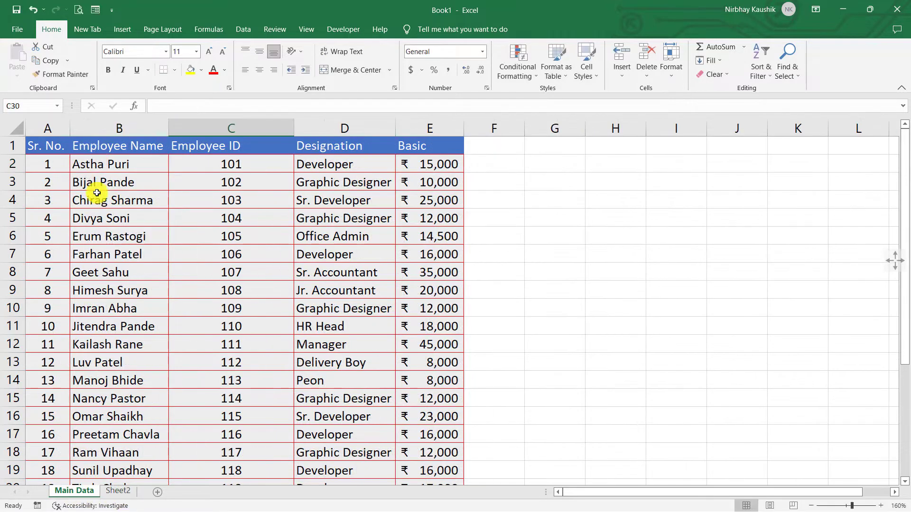
click(110, 165)
drag(131, 168, 429, 167)
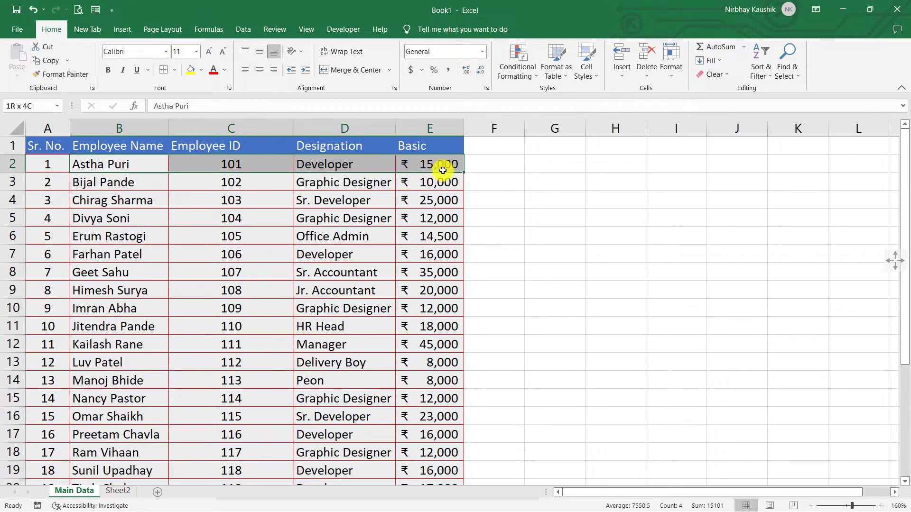
click(516, 198)
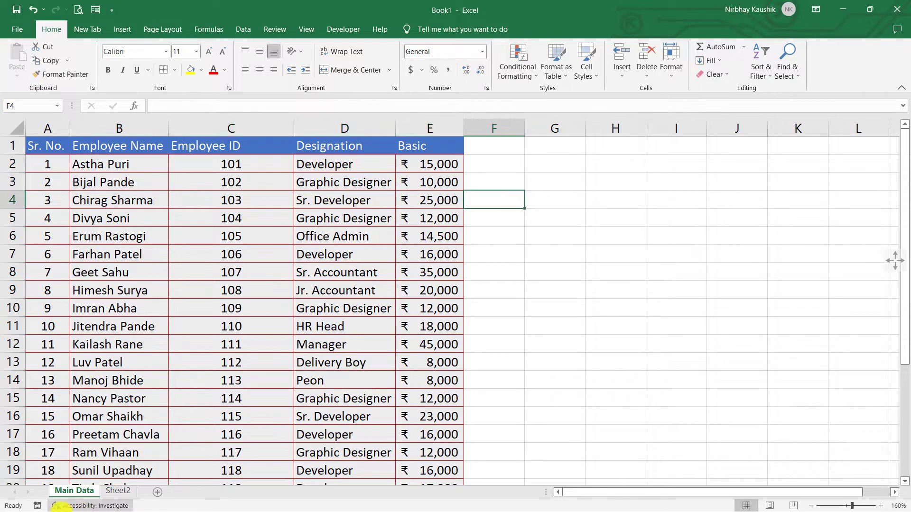
click(108, 492)
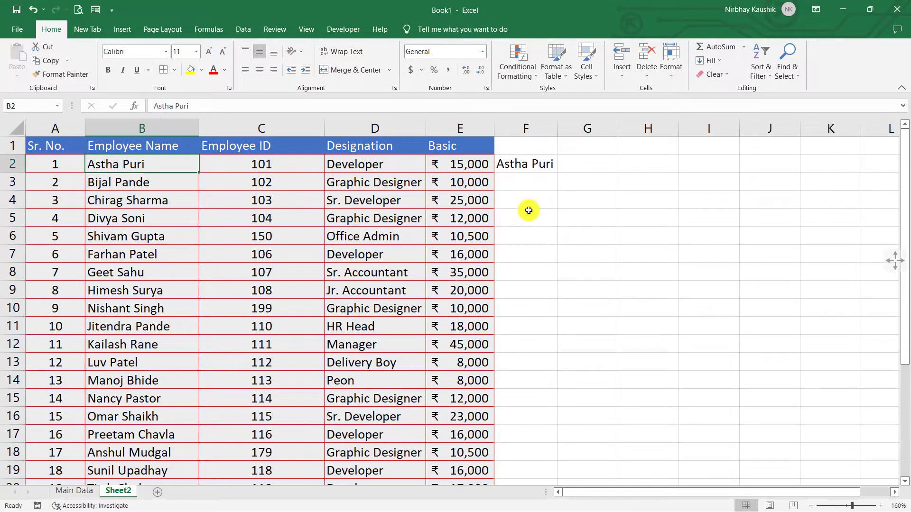
Fill the F2 lookup down to F27, revealing #N/A for missing employees.
click(539, 166)
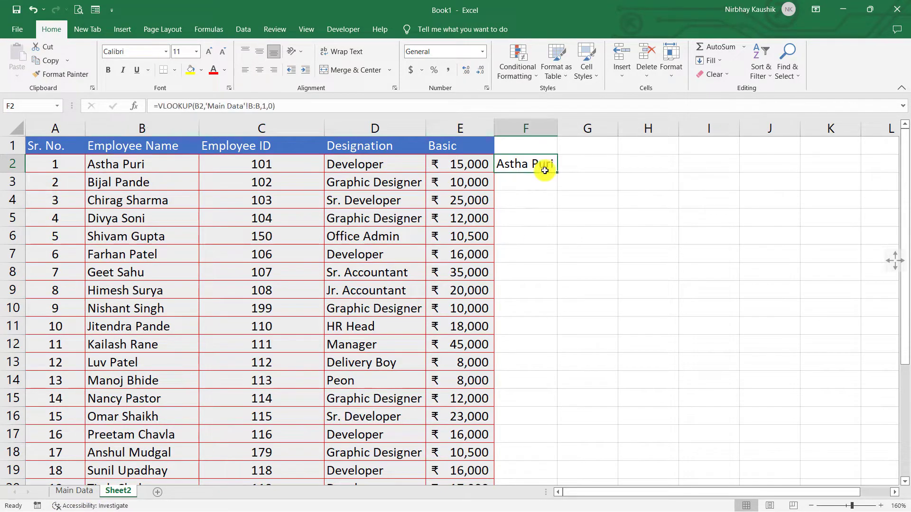
drag(559, 171, 543, 421)
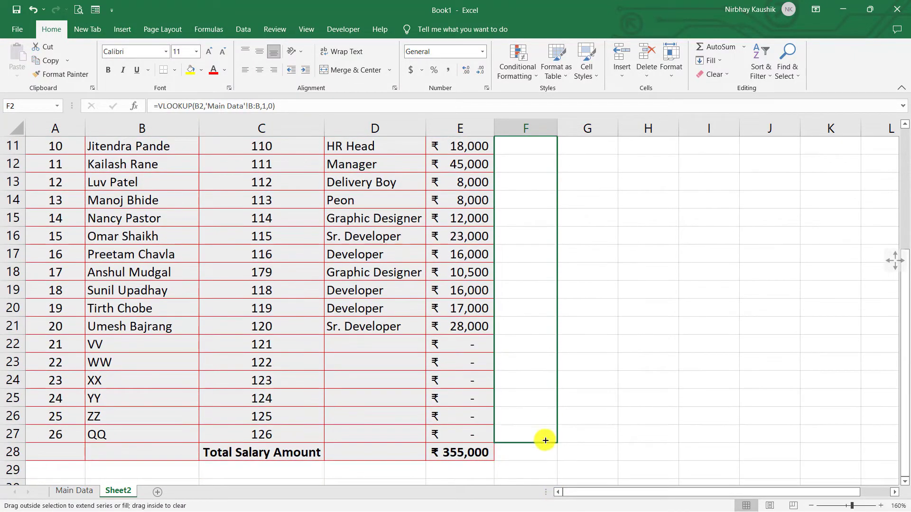
drag(543, 420, 545, 435)
click(595, 376)
scroll(596, 376, up, 4)
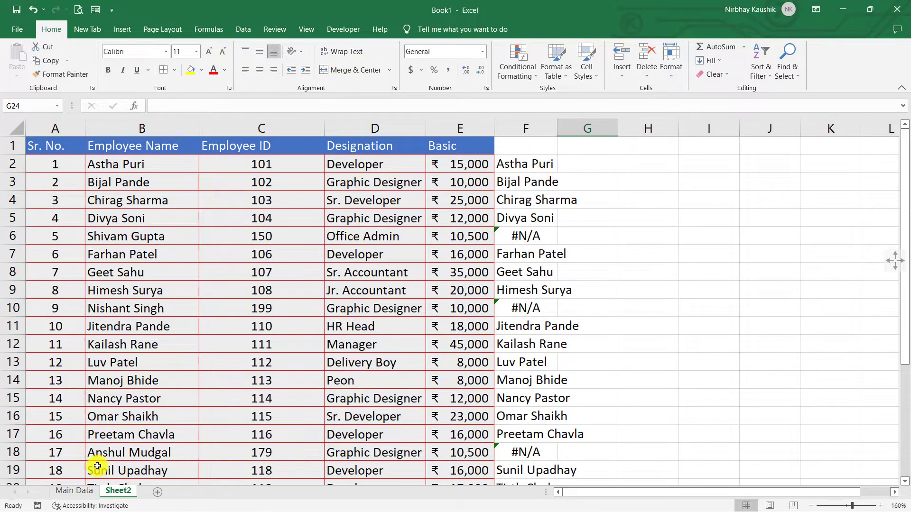
click(73, 491)
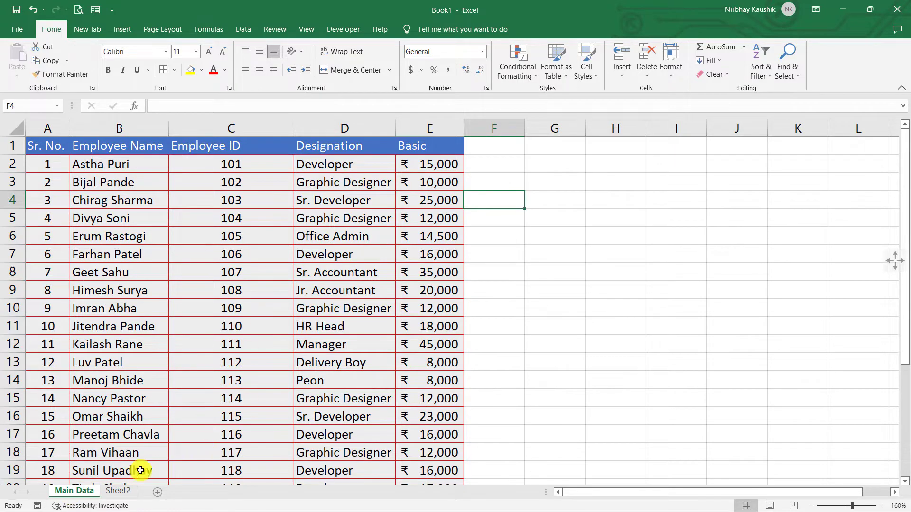
click(126, 491)
click(525, 234)
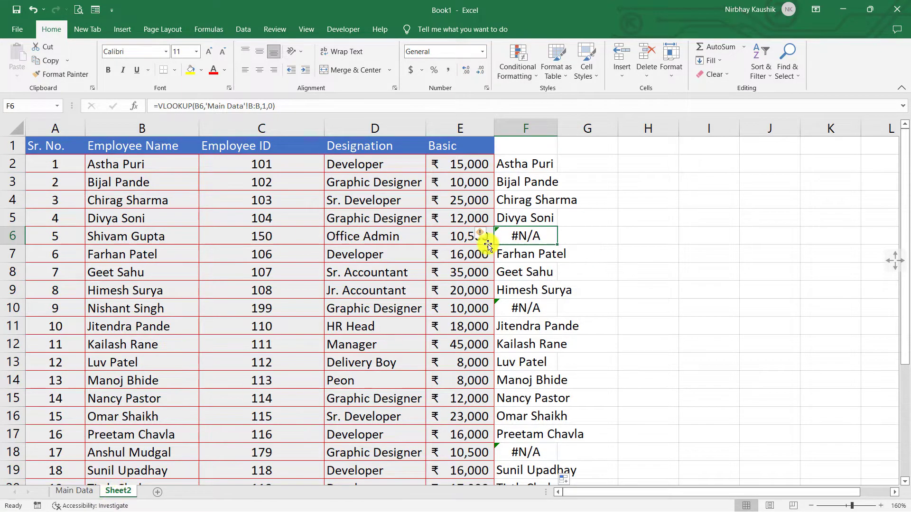
drag(82, 236, 459, 240)
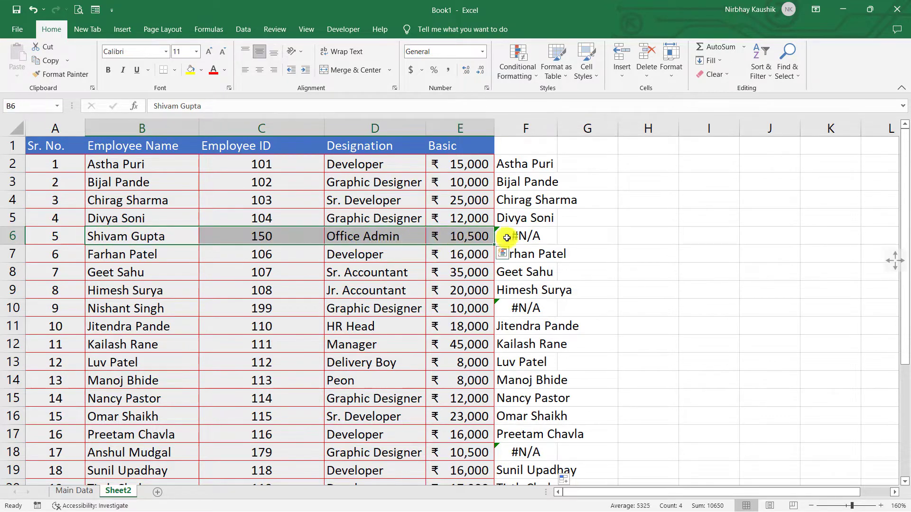
click(75, 493)
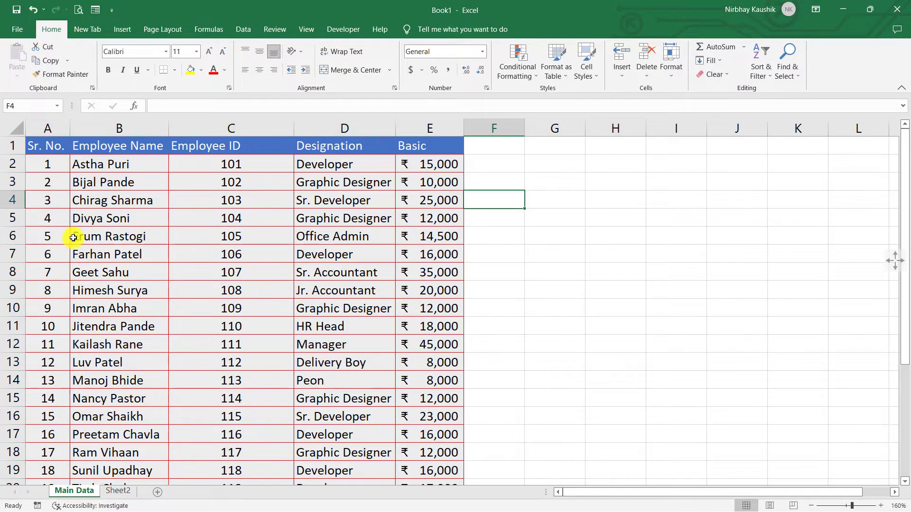
click(141, 238)
drag(230, 238, 440, 240)
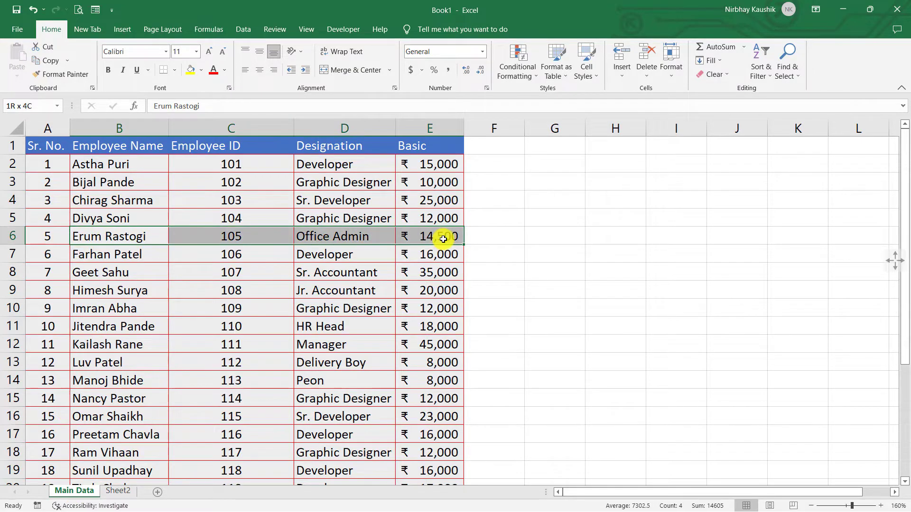
click(114, 493)
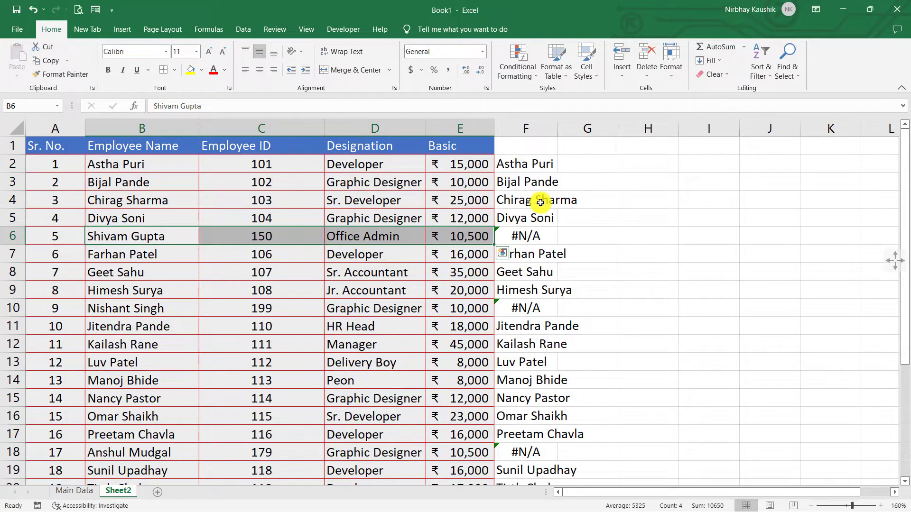
click(379, 177)
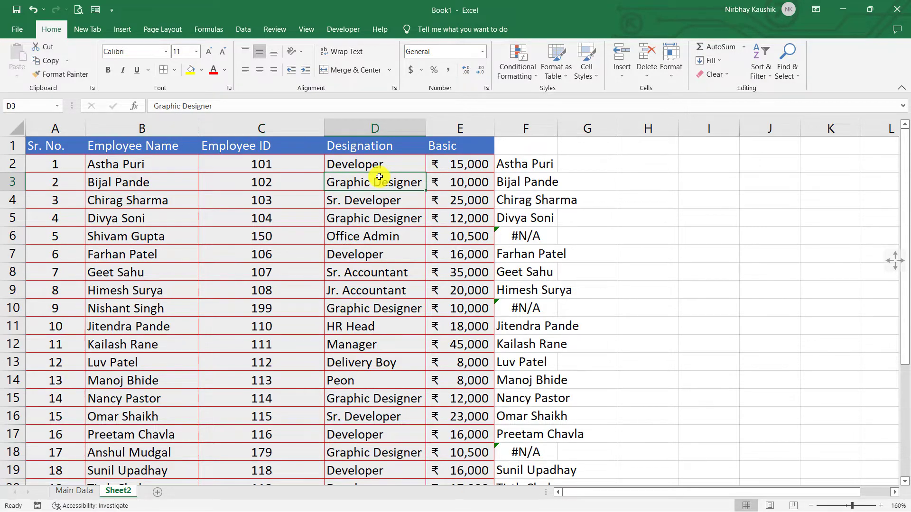
Turn on table filters and show only #N/A values in column F.
key(ctrl+a)
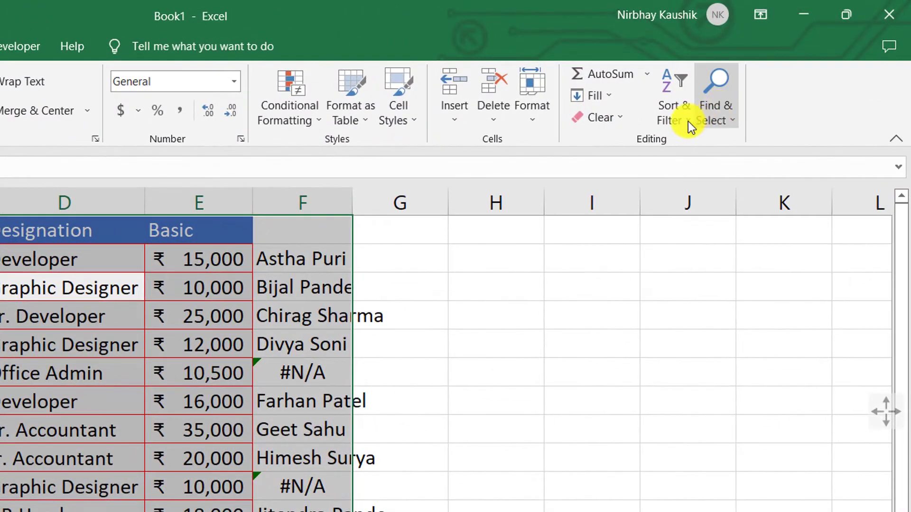
click(688, 121)
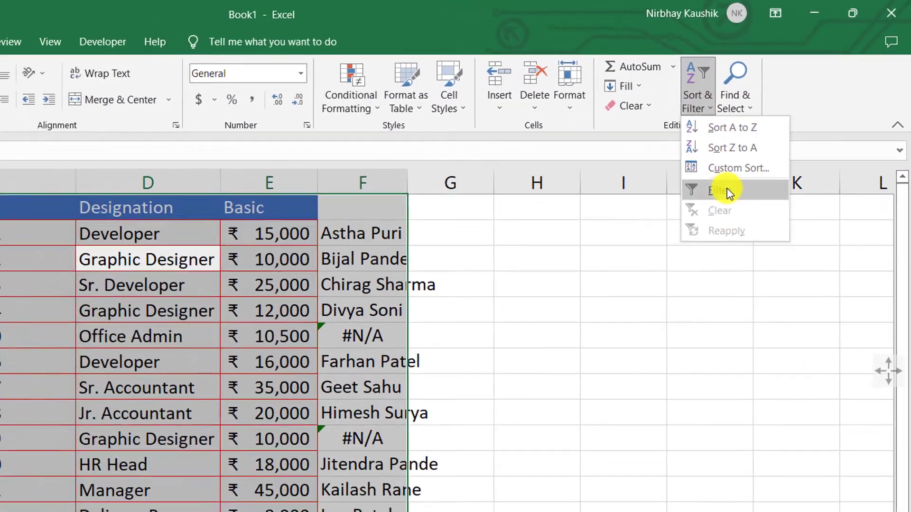
click(697, 209)
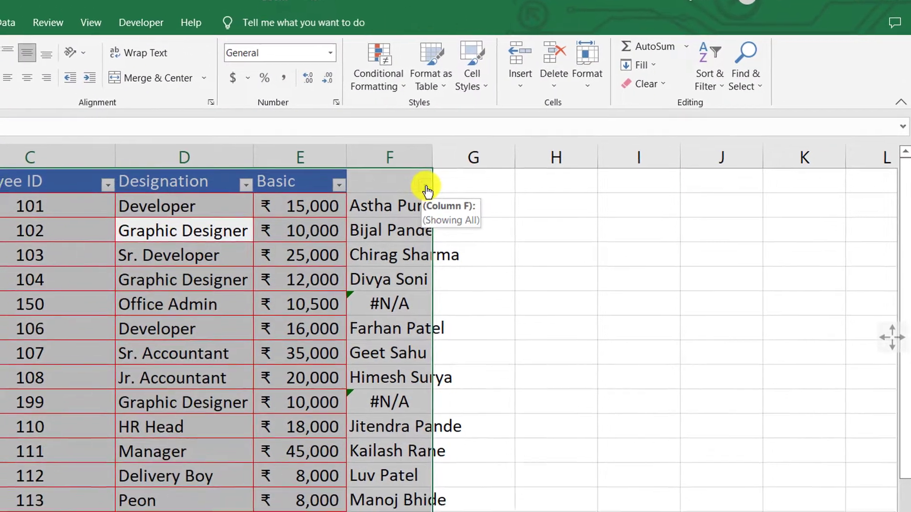
click(426, 188)
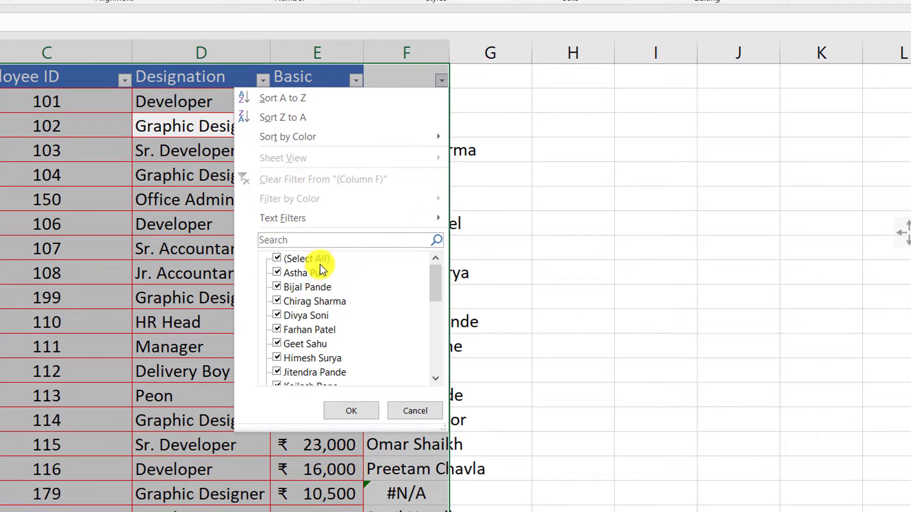
click(314, 258)
scroll(384, 326, down, 4)
scroll(384, 326, down, 2)
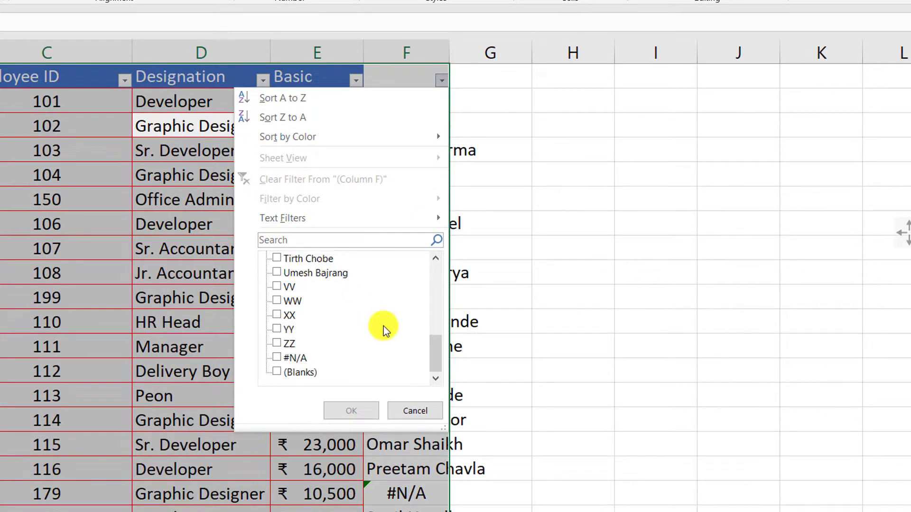
click(290, 358)
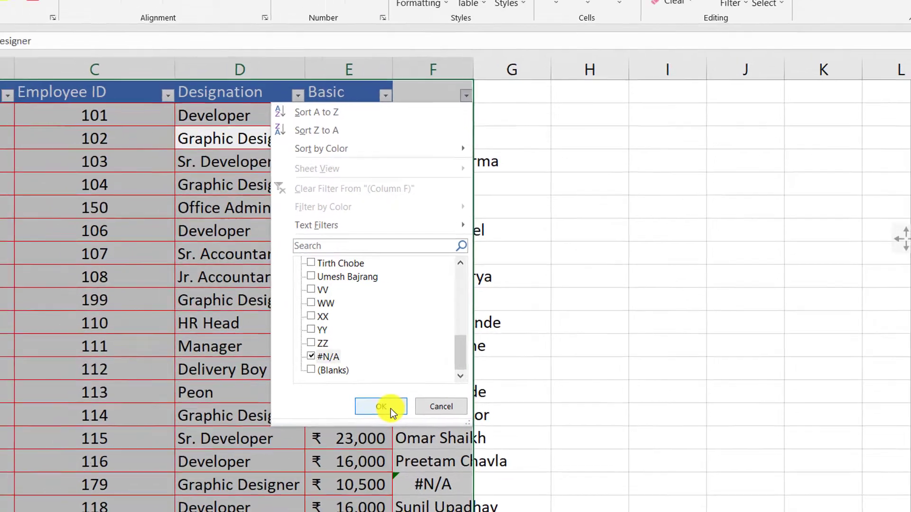
click(351, 411)
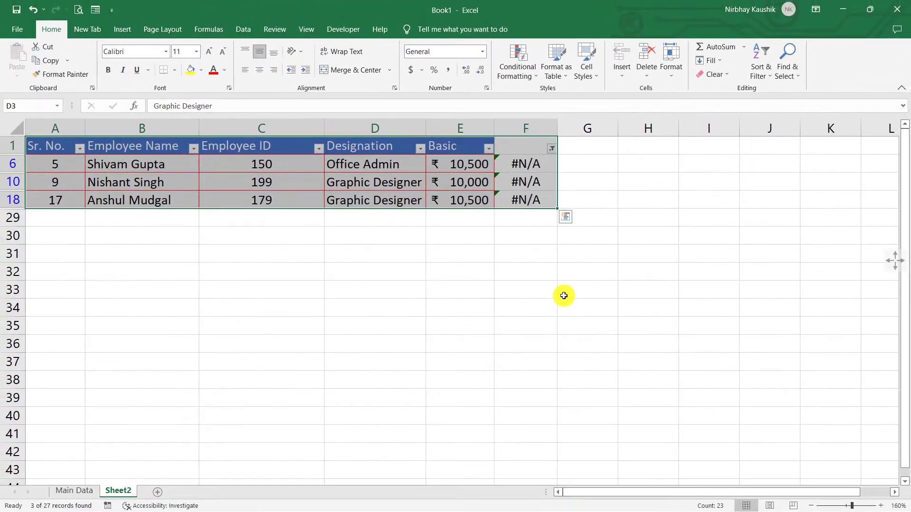
Select the three #N/A rows (IDs 150, 199, 179) and delete the entire sheet rows.
click(563, 295)
drag(77, 168, 539, 197)
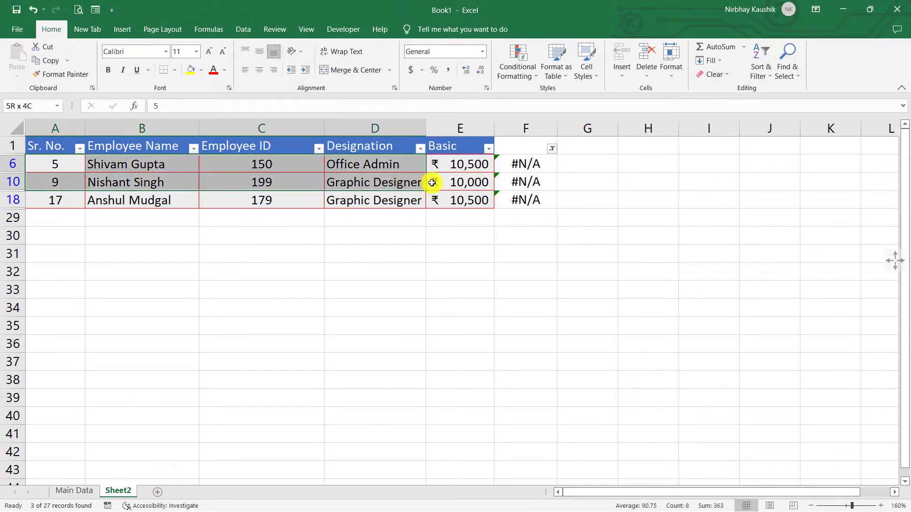
click(209, 288)
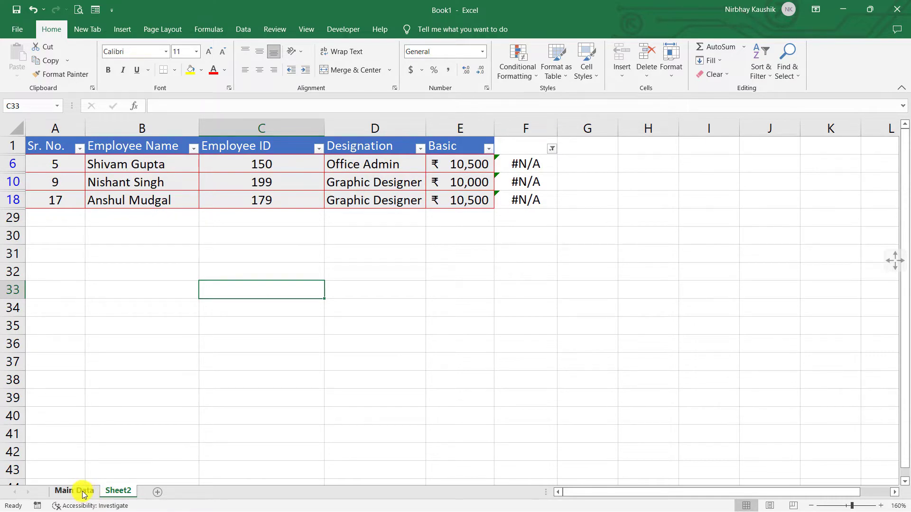
click(79, 491)
click(118, 491)
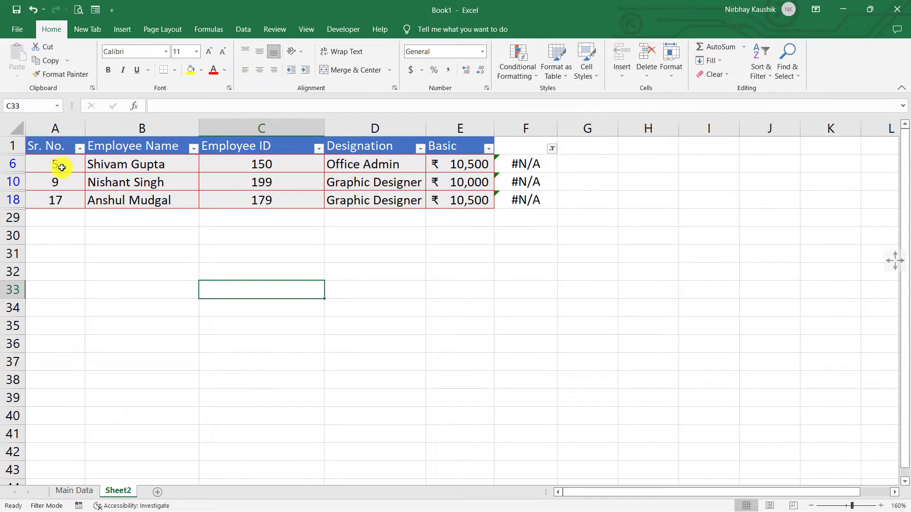
drag(55, 164, 547, 201)
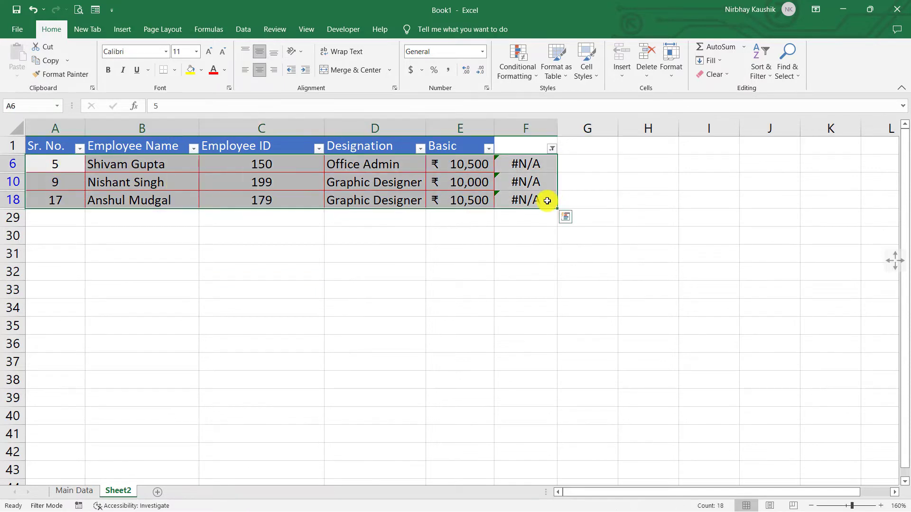
key(ctrl+minus)
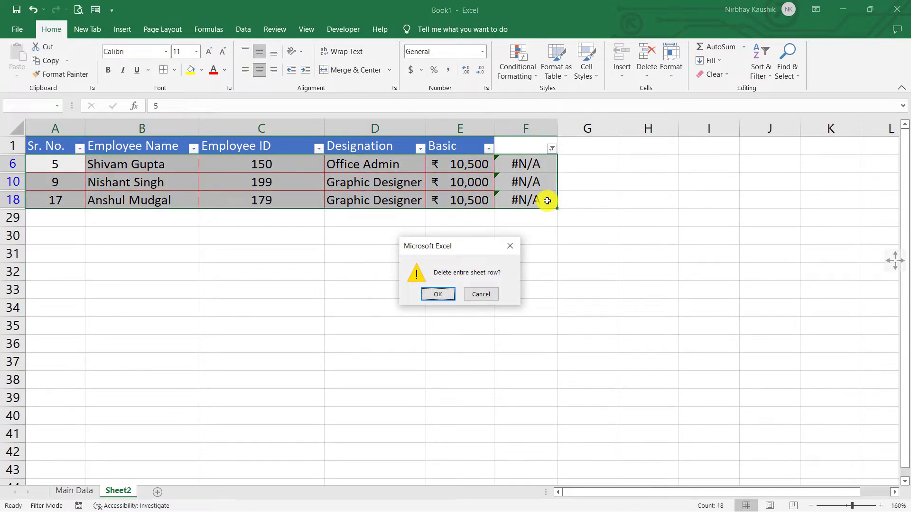
key(Return)
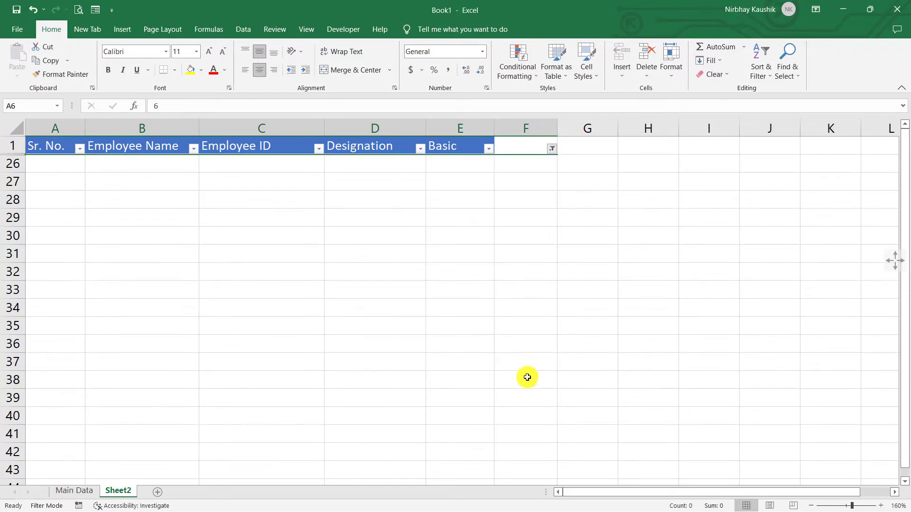
Clear the column F filter by selecting all values so every remaining row reappears.
click(552, 151)
click(441, 279)
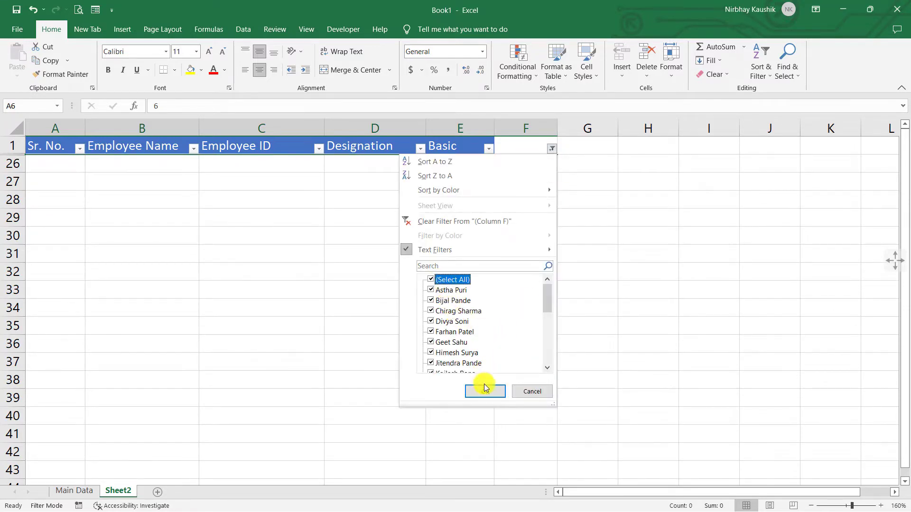
click(485, 391)
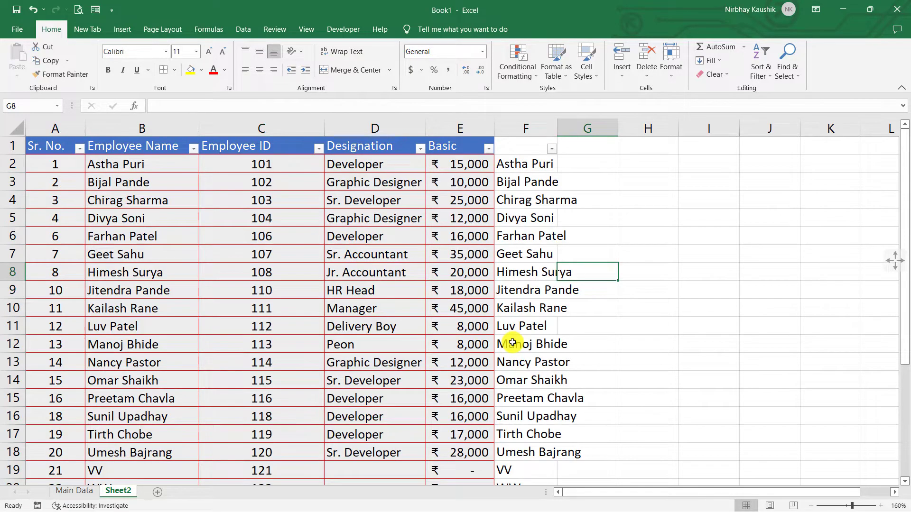
scroll(541, 356, down, 4)
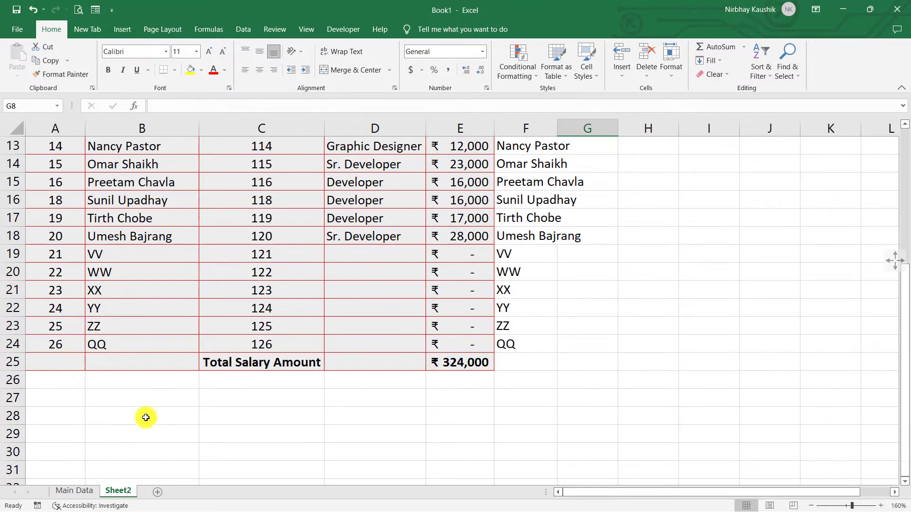
Compare Sheet2's remaining employees against Main Data, ending on the Main Data sheet.
click(78, 489)
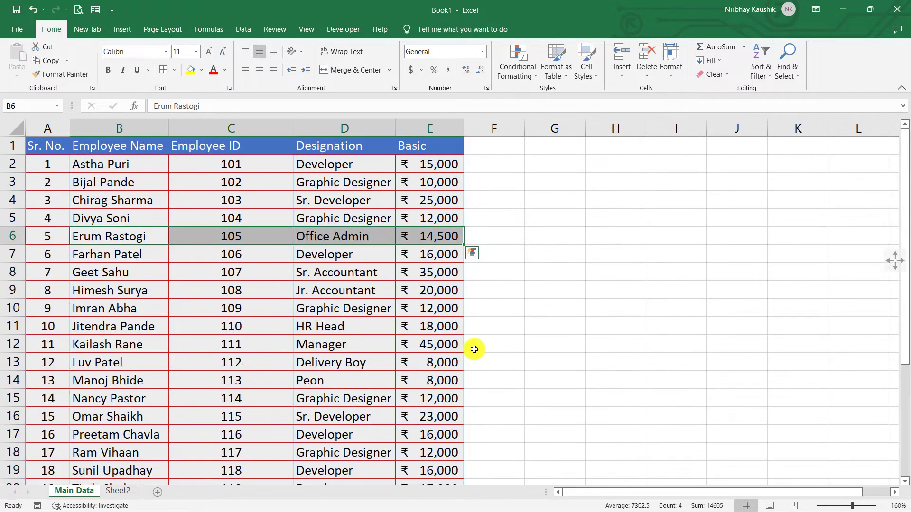
scroll(471, 365, down, 4)
scroll(472, 365, down, 1)
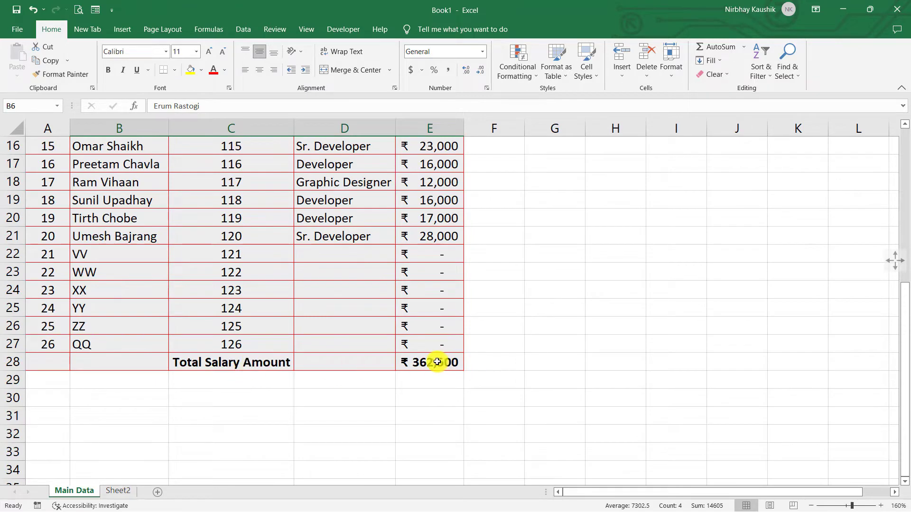
click(124, 491)
scroll(578, 365, up, 4)
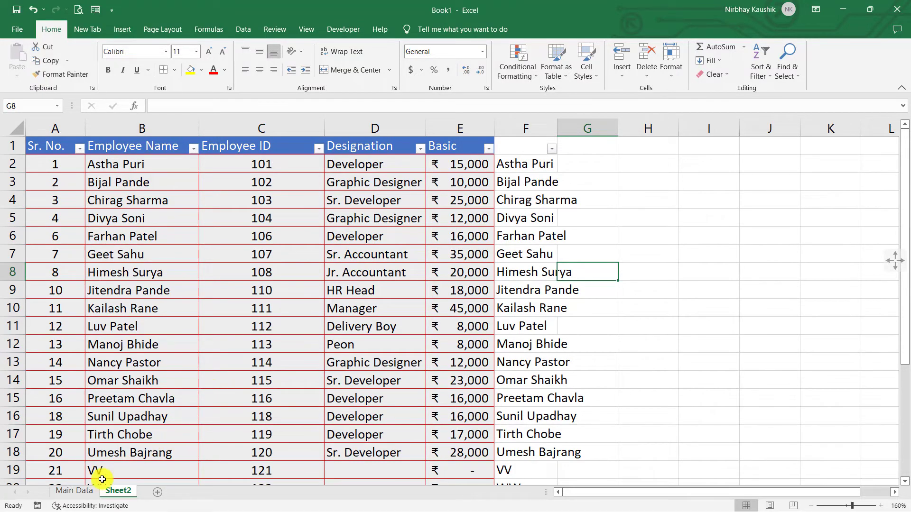
click(76, 491)
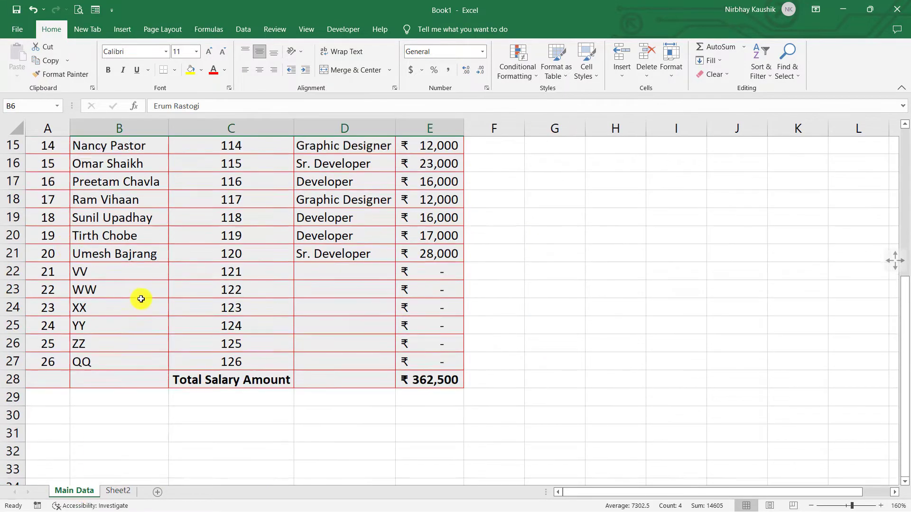
scroll(142, 301, up, 5)
click(125, 491)
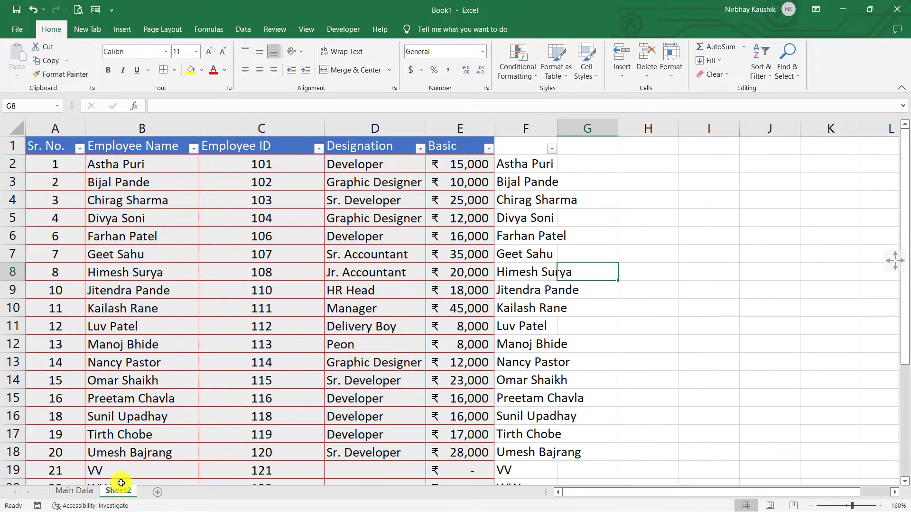
key(ctrl+Page_Up)
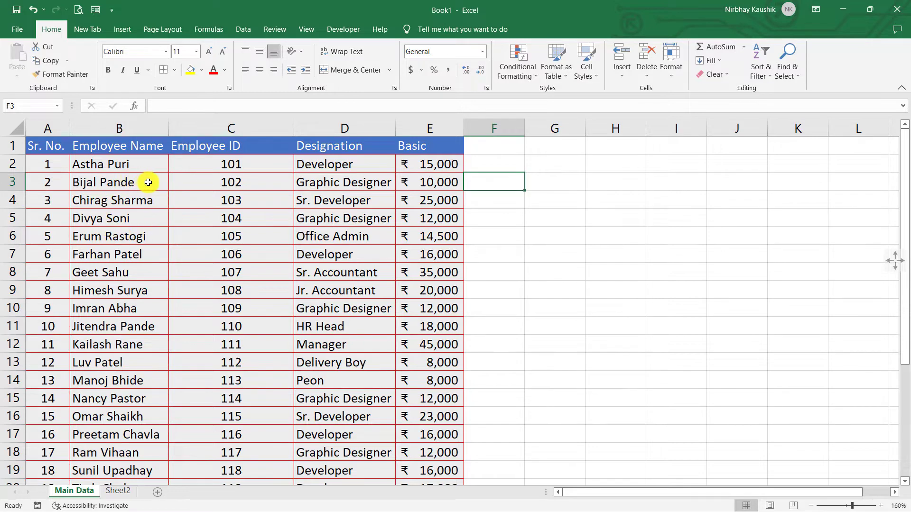
click(117, 491)
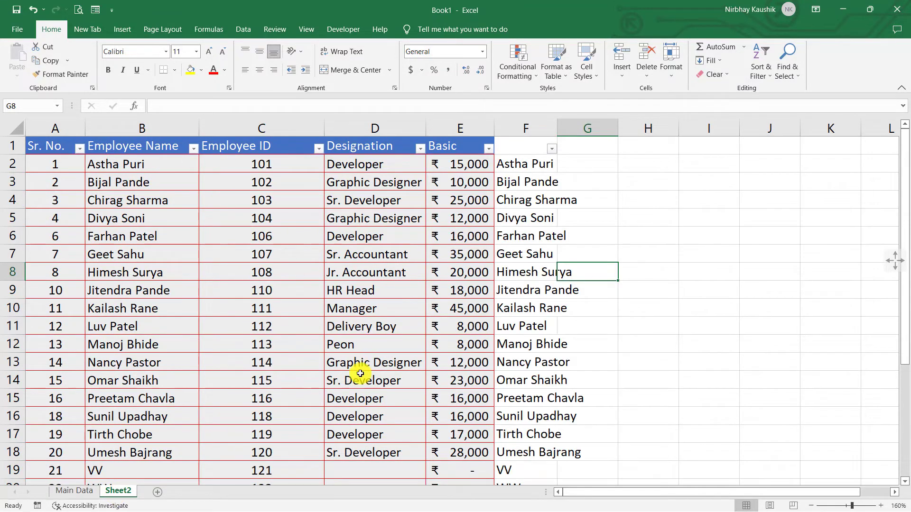
click(81, 490)
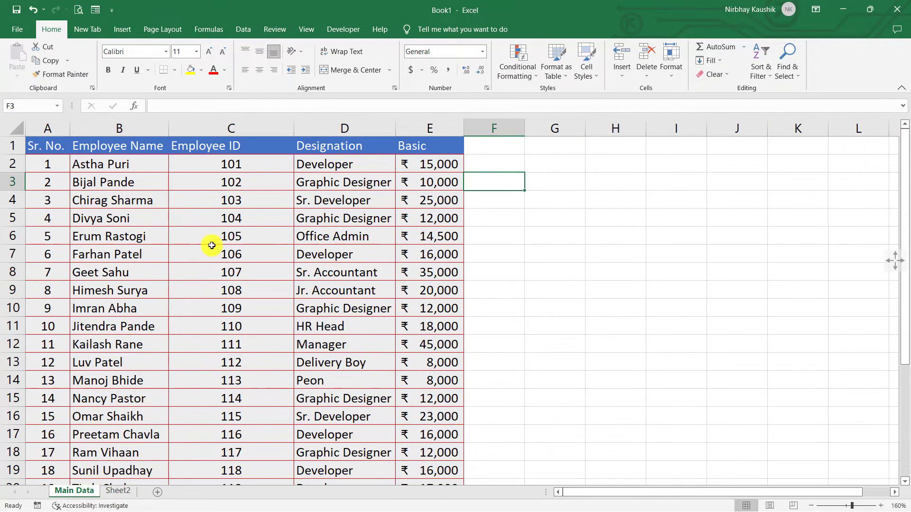
Enter =VLOOKUP(B2,Sheet2!B:B,1,0) in Main Data cell F2.
click(508, 164)
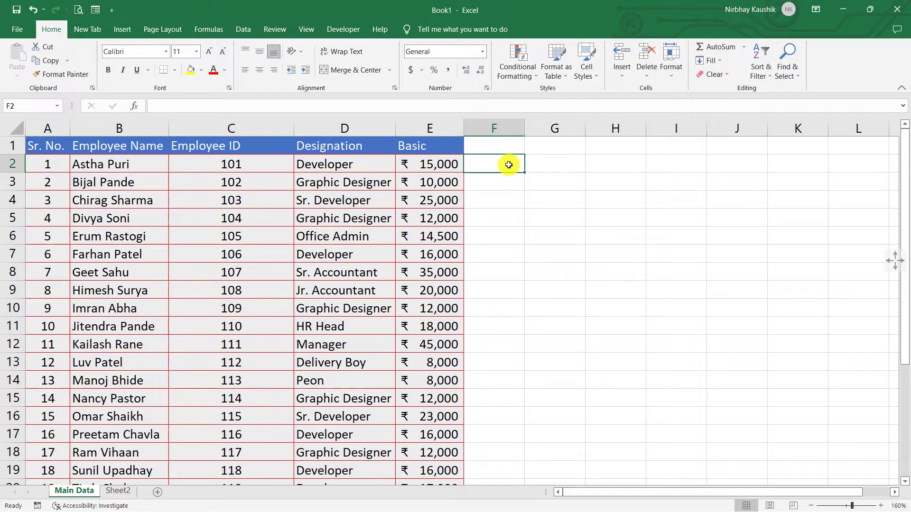
text(=v)
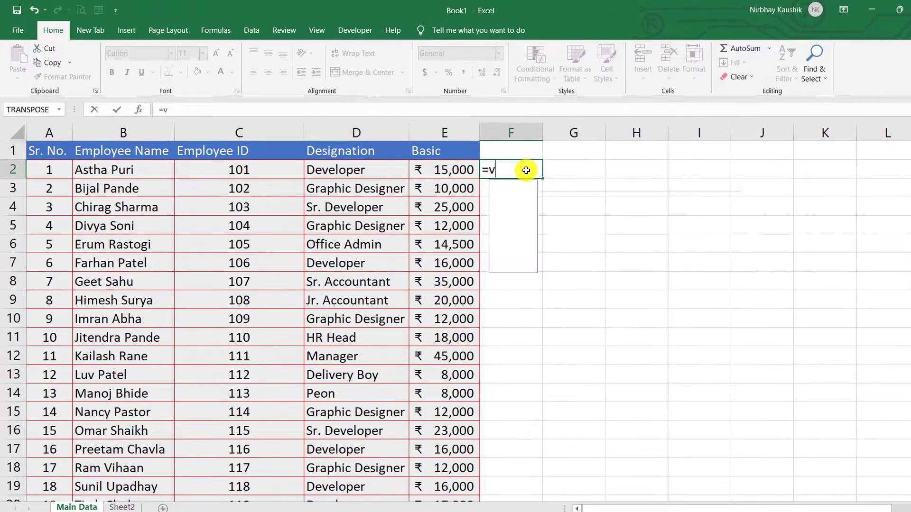
text(lo)
key(Tab)
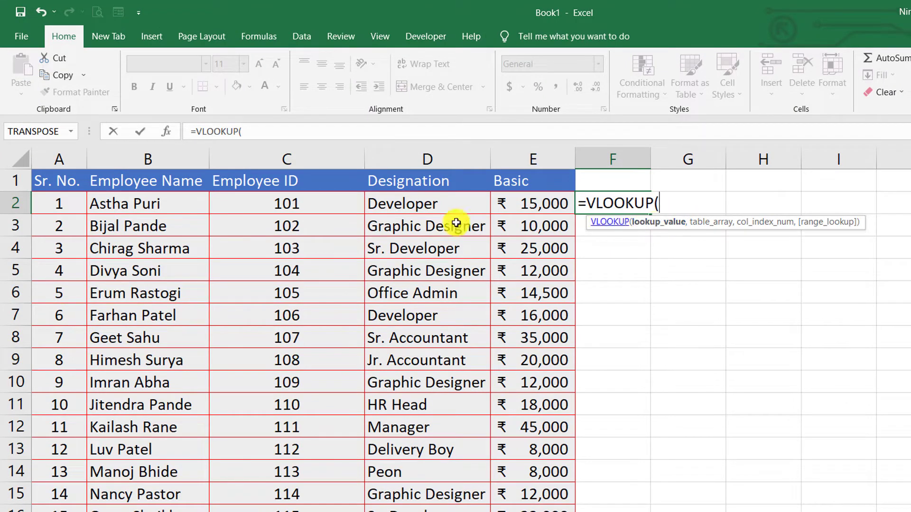
click(167, 208)
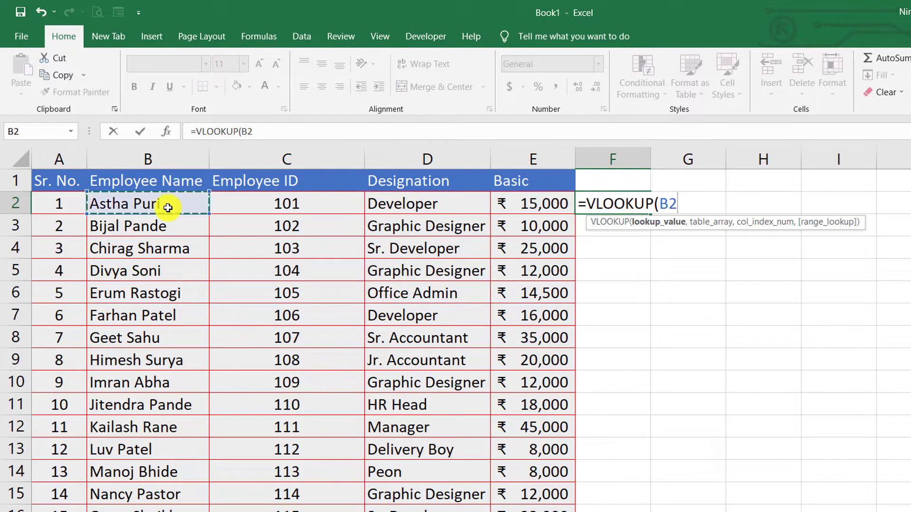
text(,)
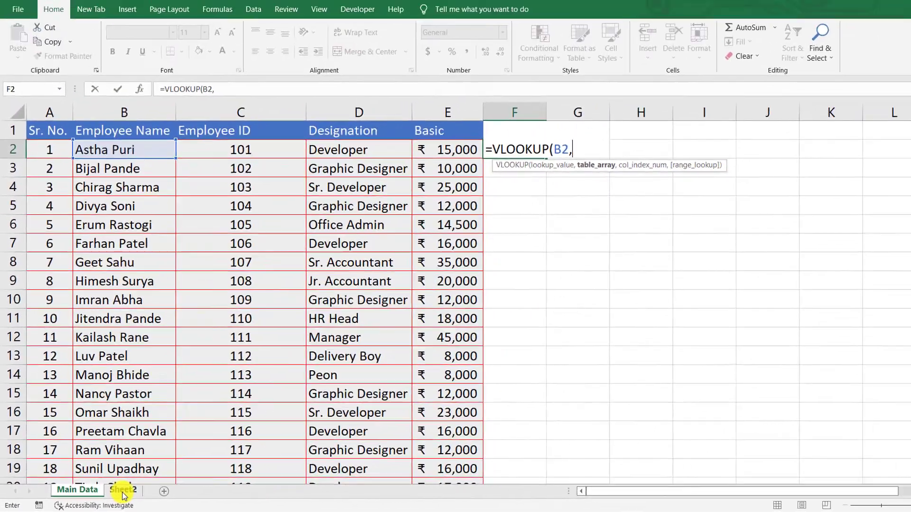
click(164, 484)
click(152, 128)
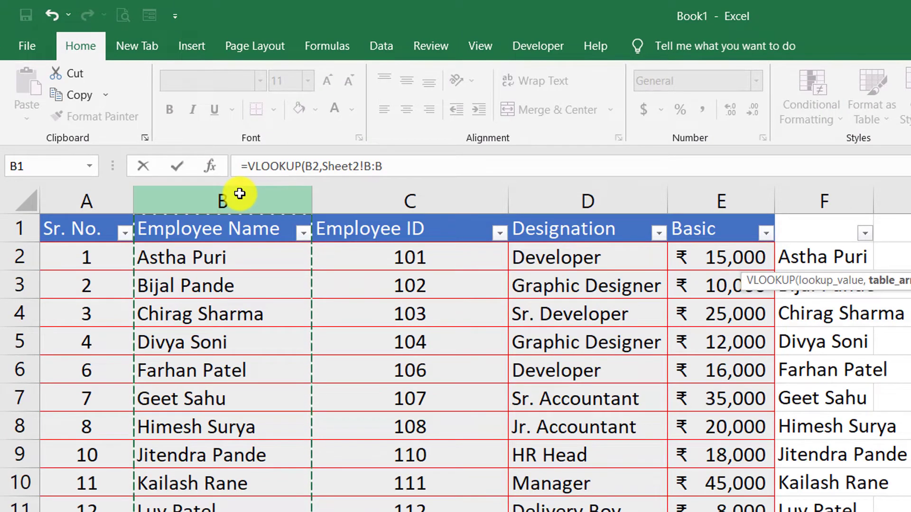
click(415, 165)
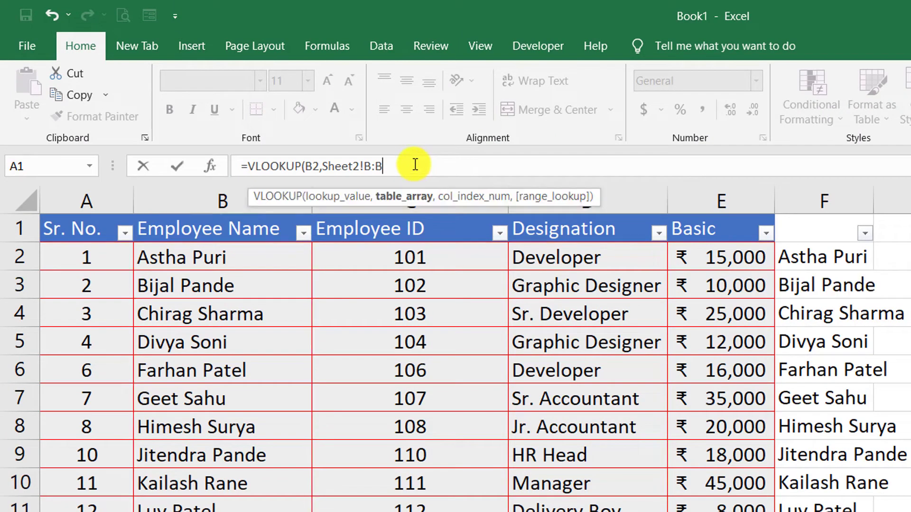
text(,)
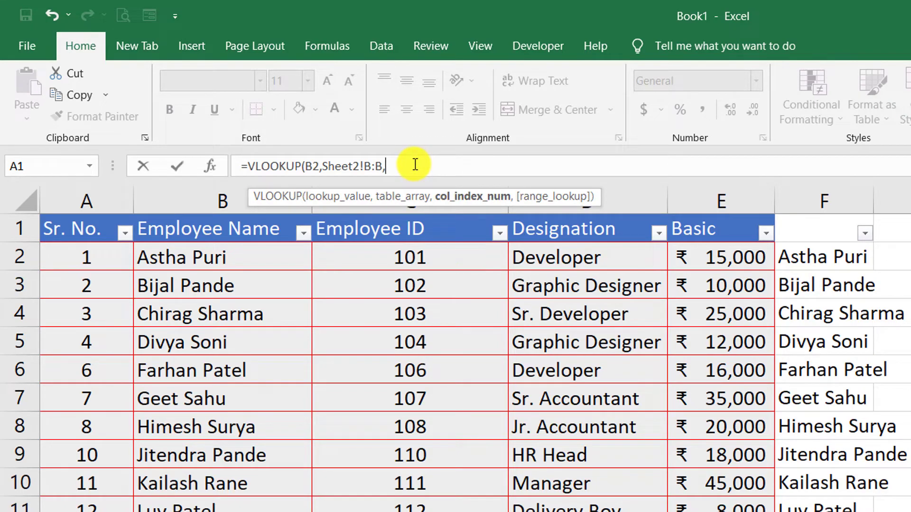
text(1,)
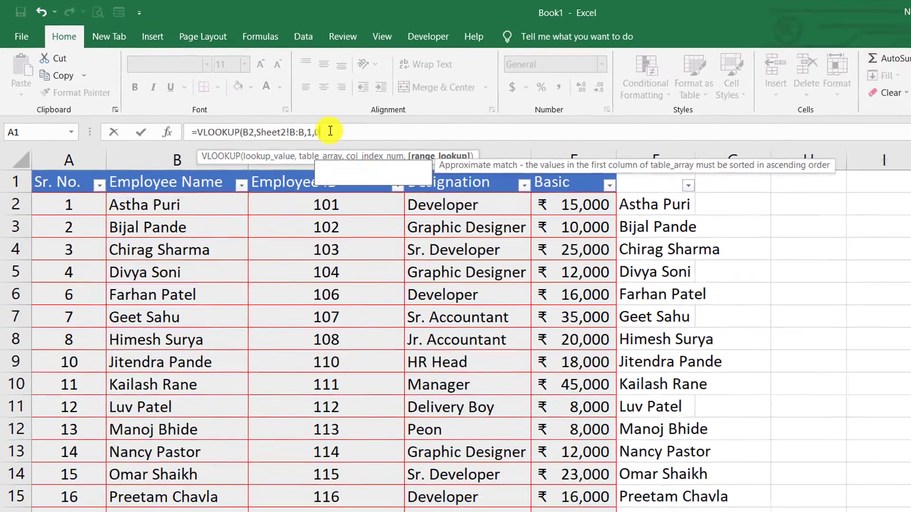
text(0)
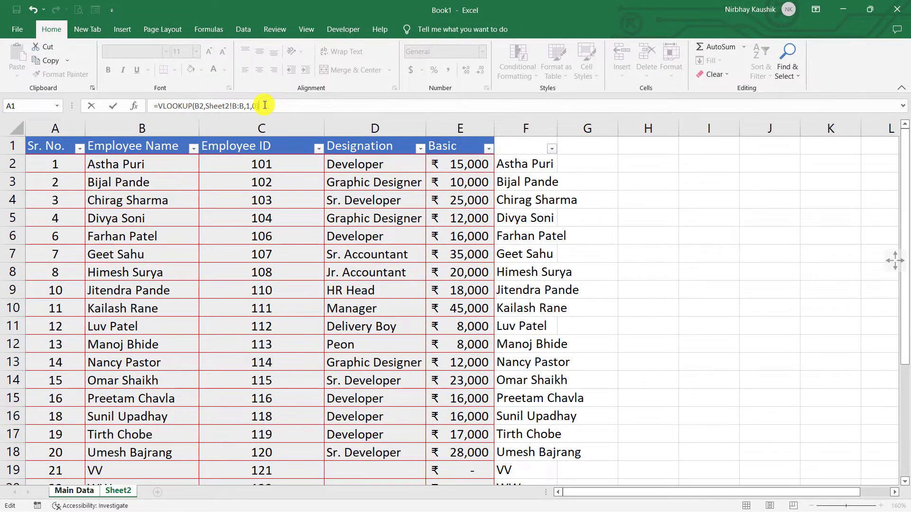
key(Return)
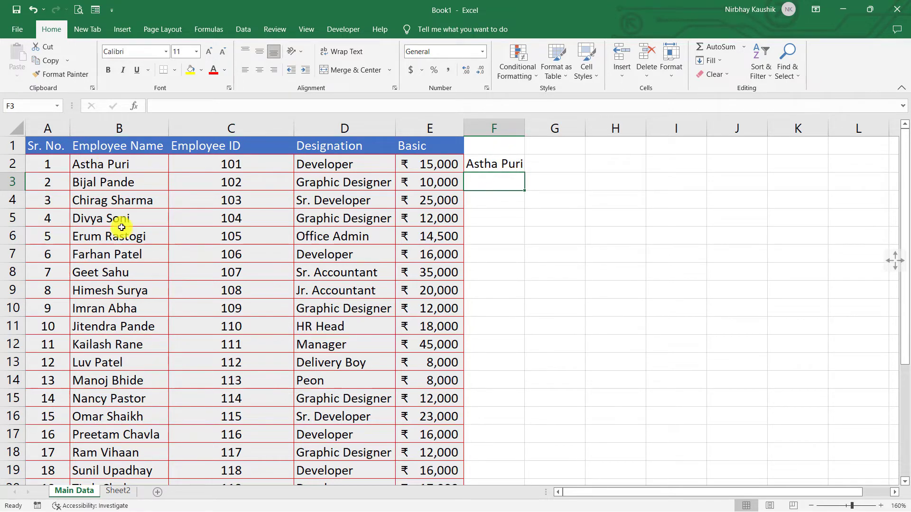
Fill the F2 lookup formula down Main Data's column F.
click(124, 494)
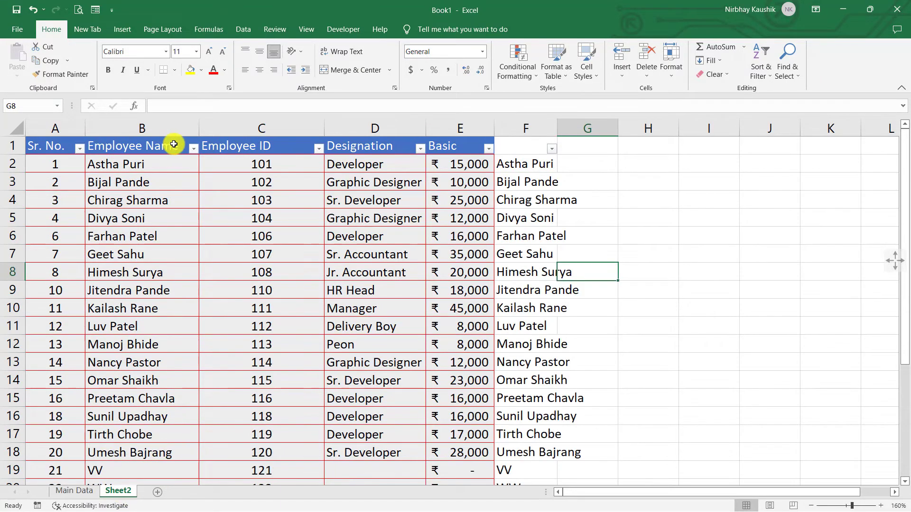
click(85, 491)
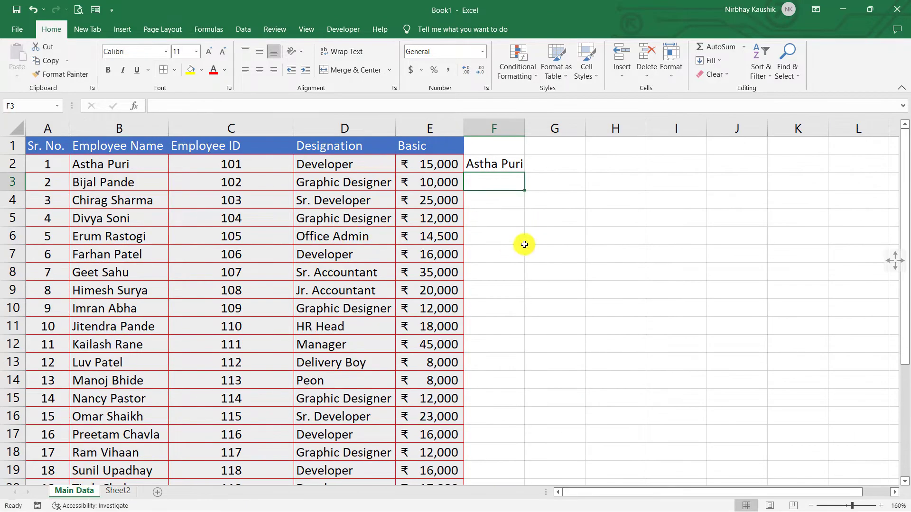
click(521, 167)
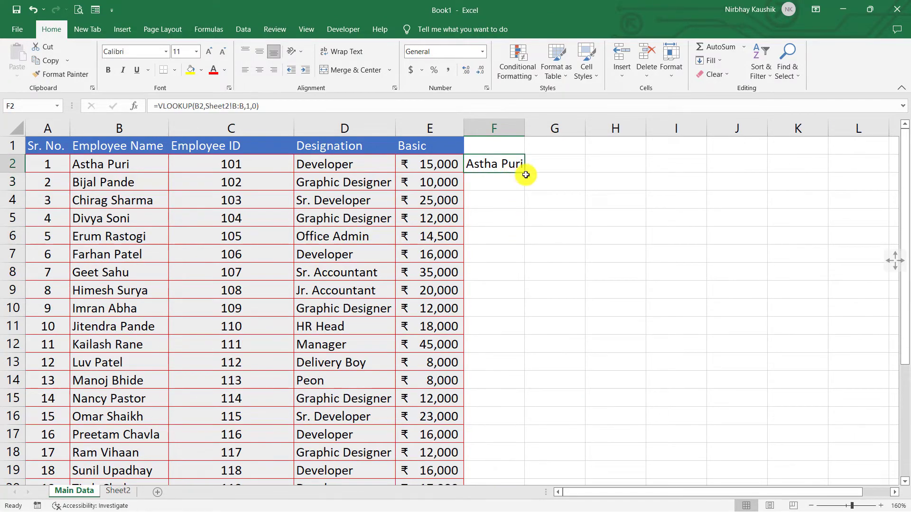
mouse_move(525, 172)
mouse_down()
mouse_move(525, 465)
mouse_move(498, 441)
mouse_up()
Inspect the #N/A rows (IDs 105, 109, 117) and compare them with Sheet2.
scroll(604, 403, up, 3)
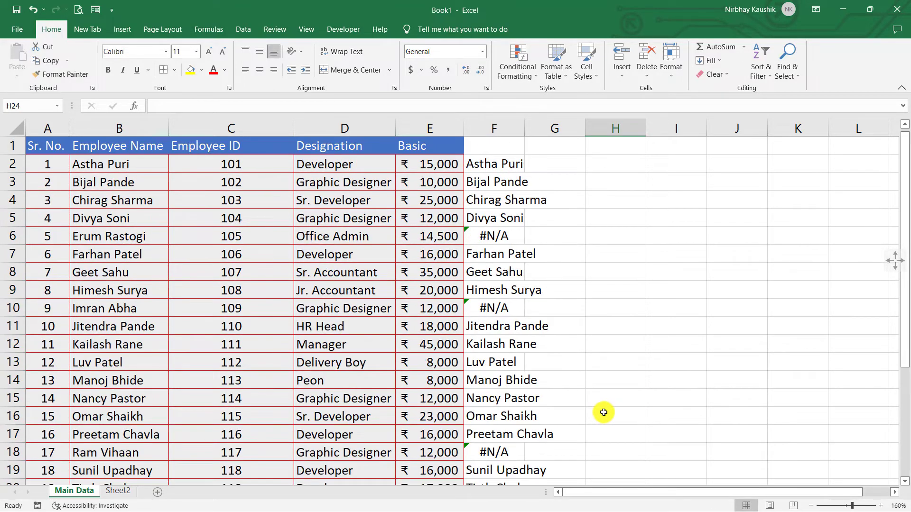
click(509, 246)
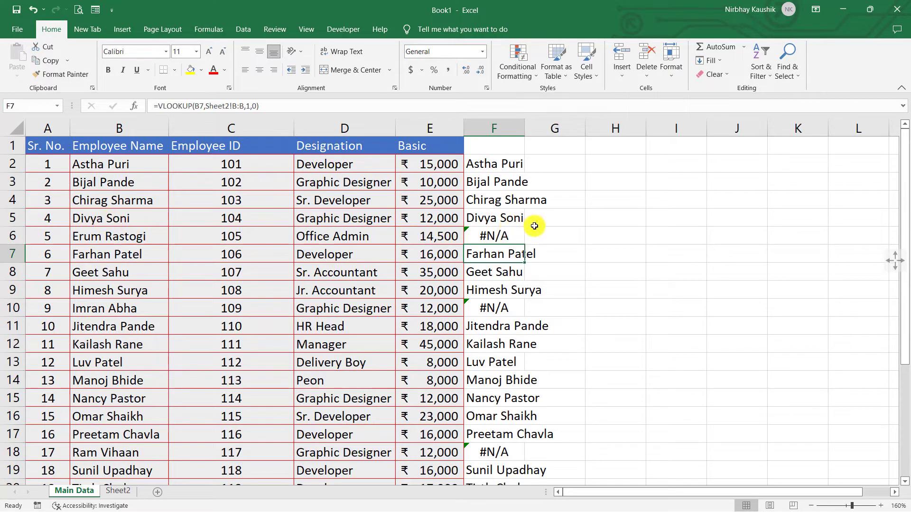
mouse_move(504, 236)
mouse_down()
mouse_move(165, 243)
mouse_move(154, 267)
mouse_up()
click(615, 325)
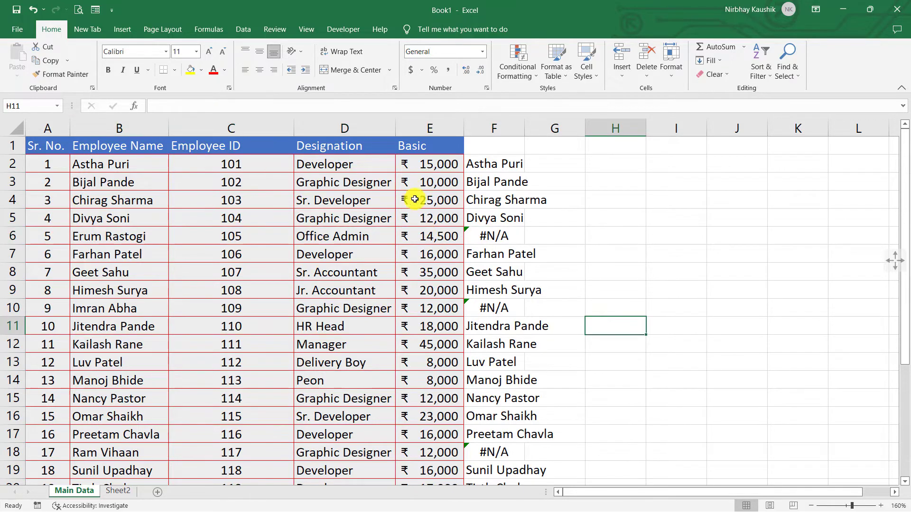
click(115, 493)
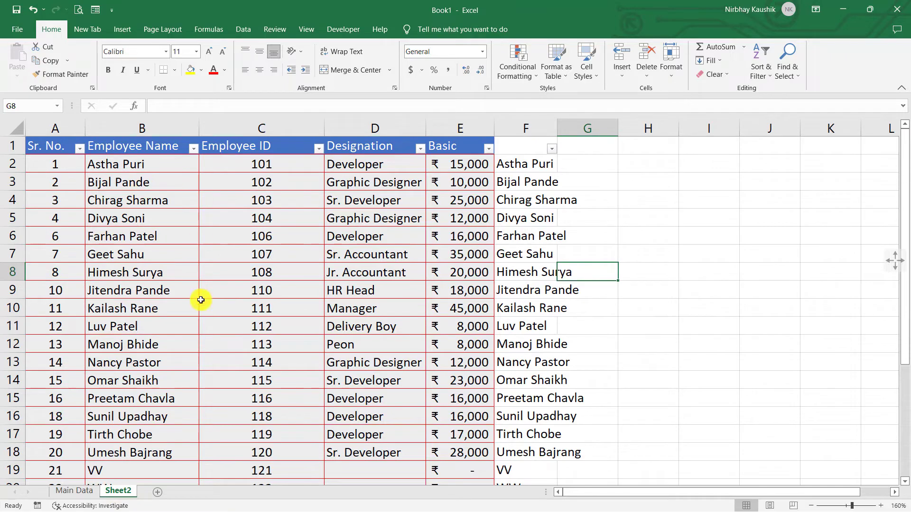
click(74, 491)
click(396, 211)
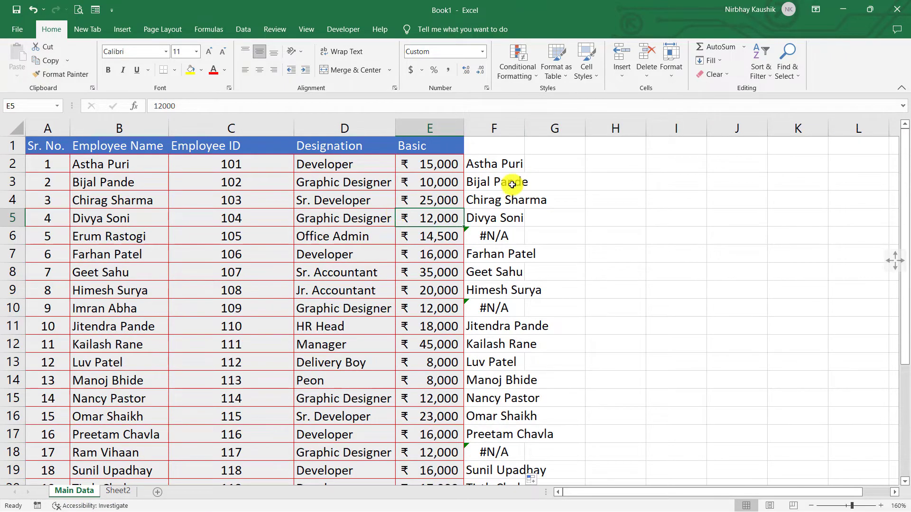
Turn on filtering for the Main Data table and filter column F to #N/A only.
key(ctrl+a)
click(767, 75)
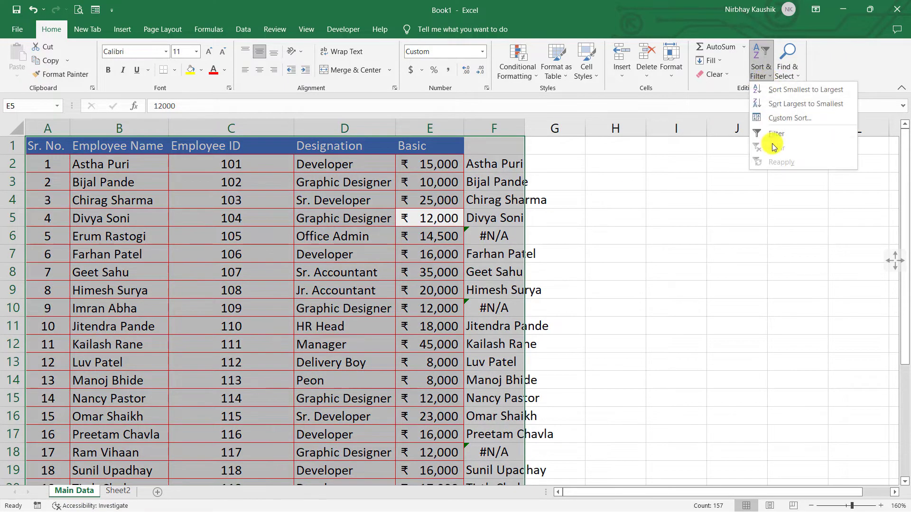
click(772, 158)
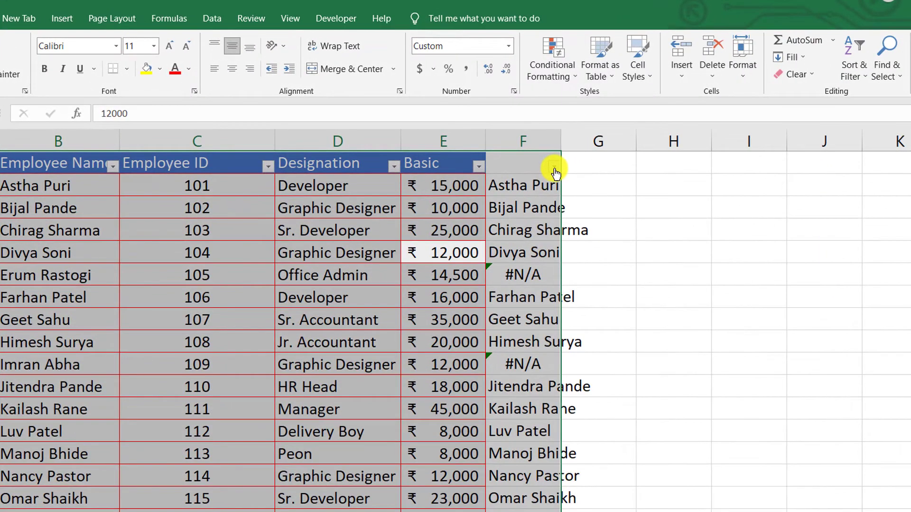
click(523, 151)
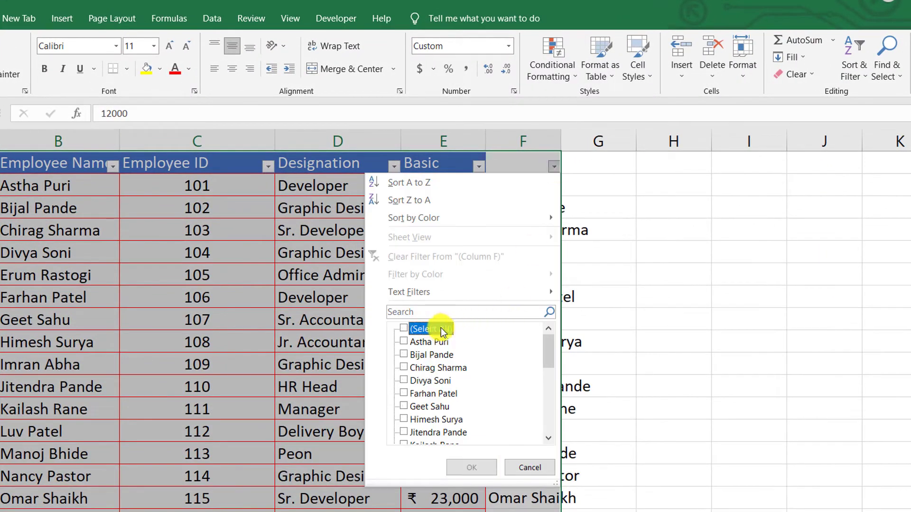
scroll(475, 384, down, 3)
scroll(475, 394, down, 3)
click(429, 420)
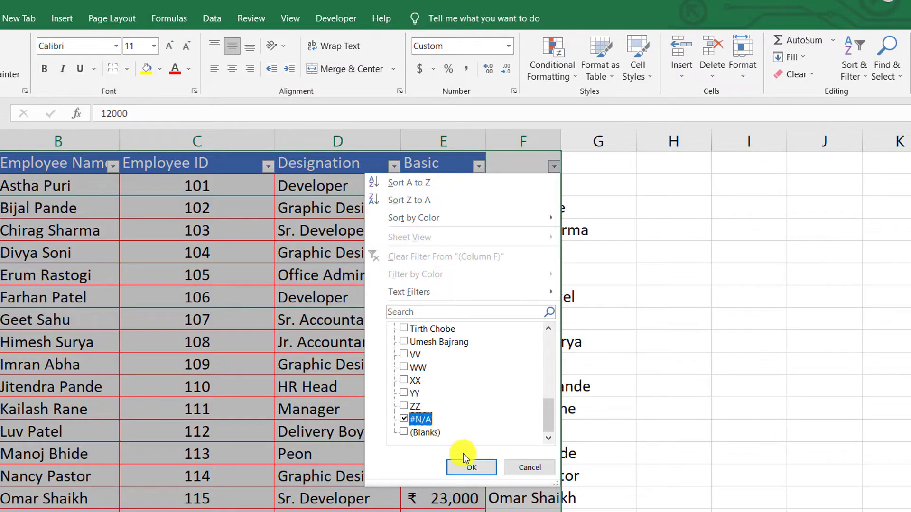
click(470, 467)
click(500, 232)
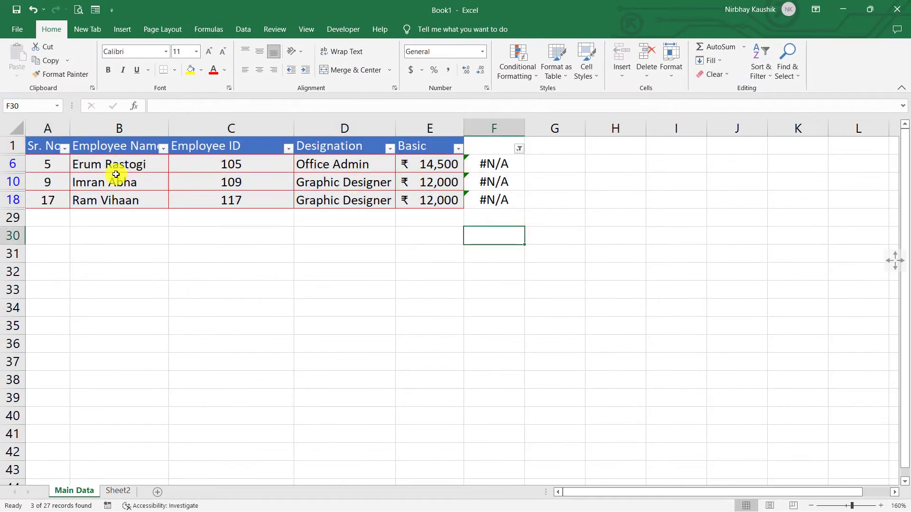
Copy the unmatched rows for IDs 105, 109 and 117 from Main Data, then switch to Sheet2.
drag(57, 163, 493, 199)
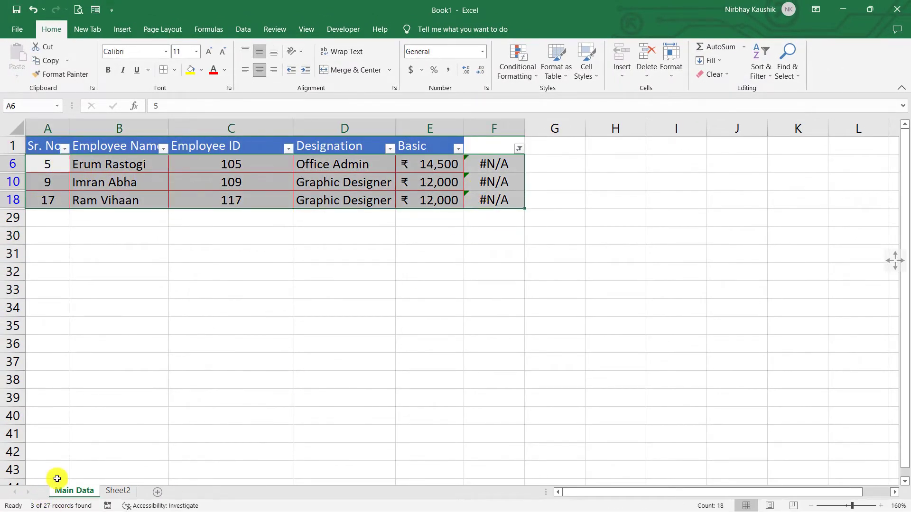
click(119, 493)
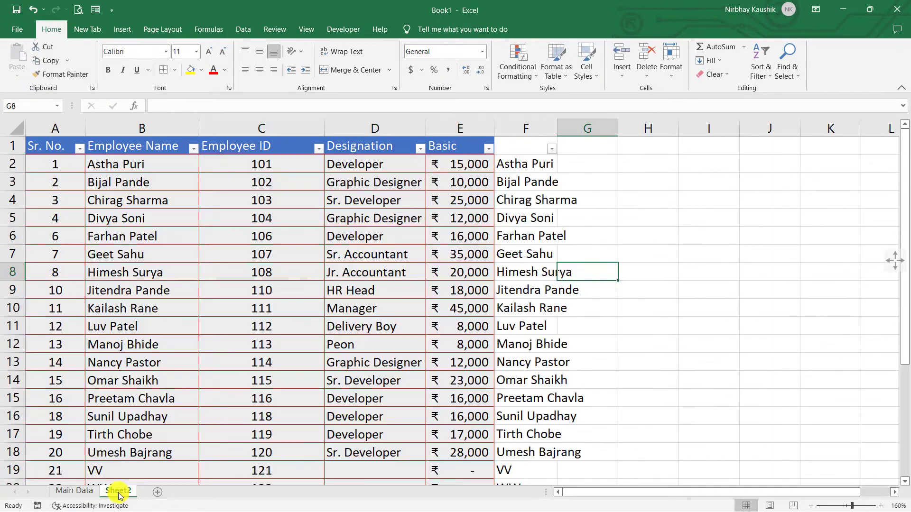
click(79, 495)
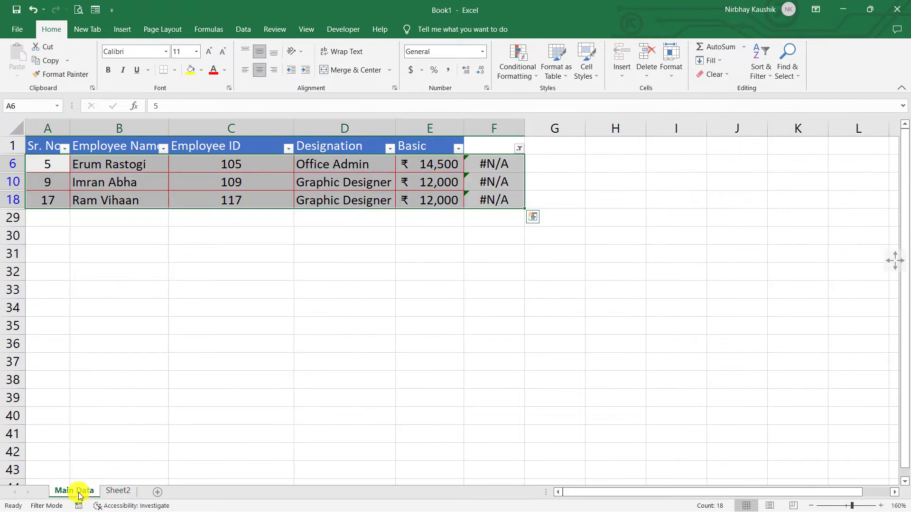
right_click(47, 163)
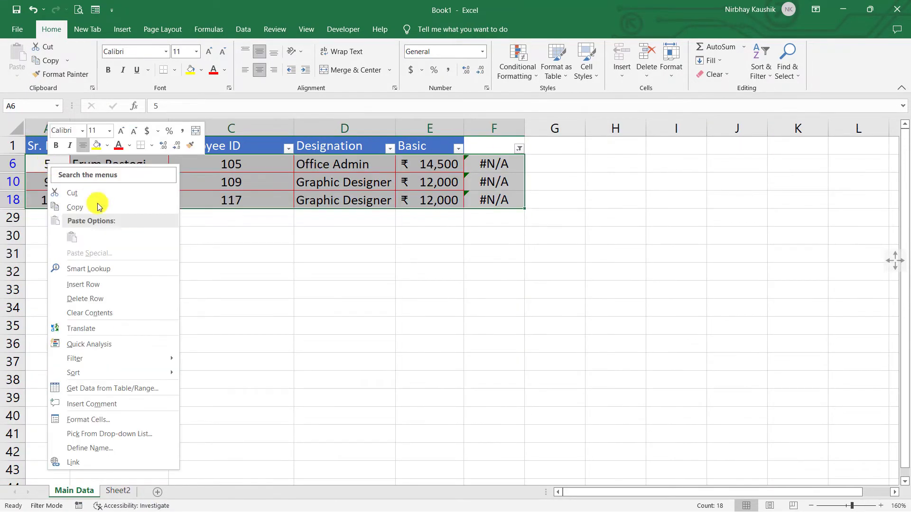
click(71, 207)
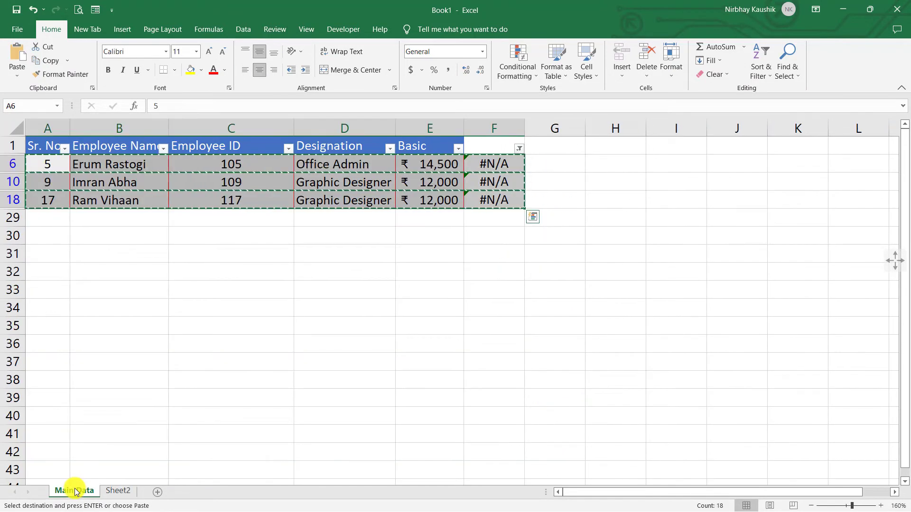
click(122, 495)
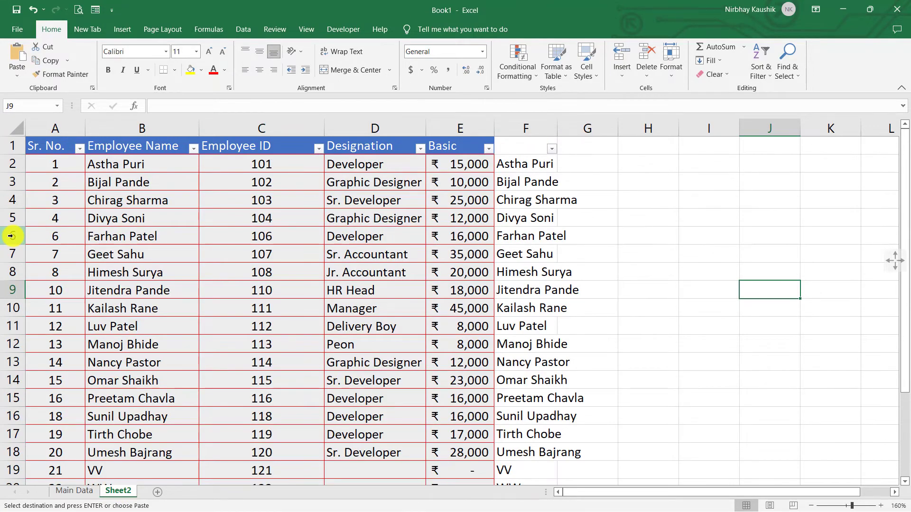
drag(10, 236, 9, 277)
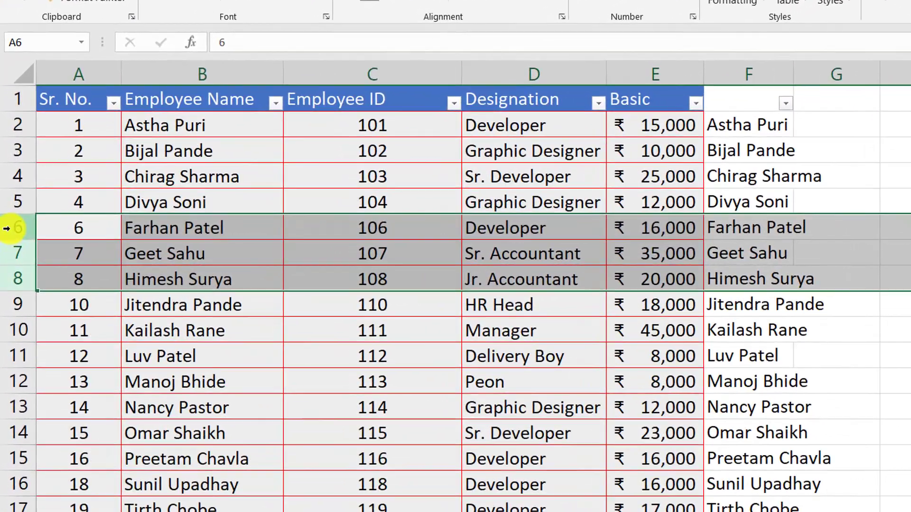
right_click(5, 231)
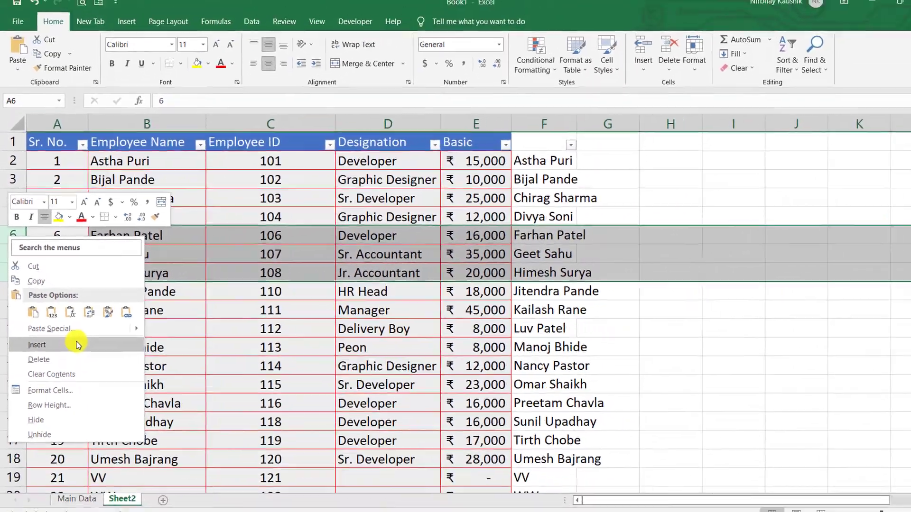
click(51, 378)
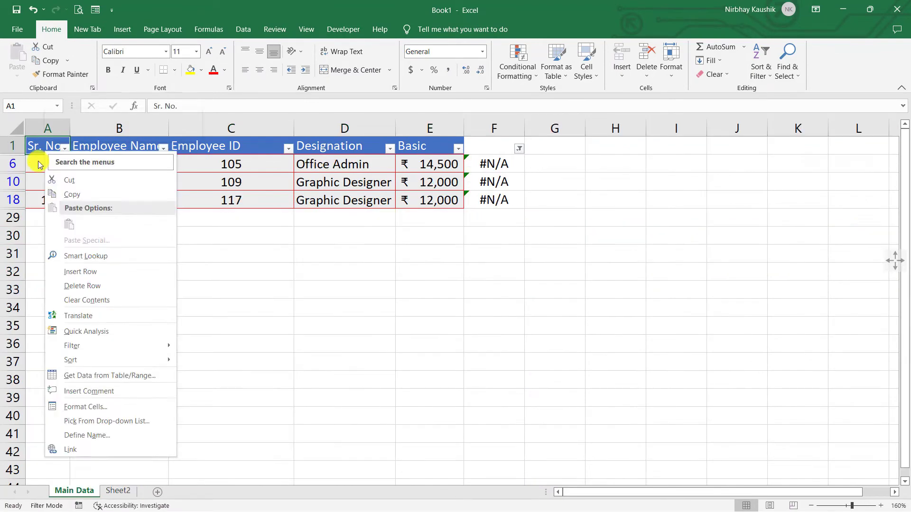
Copy columns A–E of the three unmatched Main Data rows and paste-special them into Sheet2 rows 6–8.
click(45, 165)
mouse_move(47, 166)
mouse_down()
mouse_move(404, 207)
mouse_move(441, 201)
mouse_up()
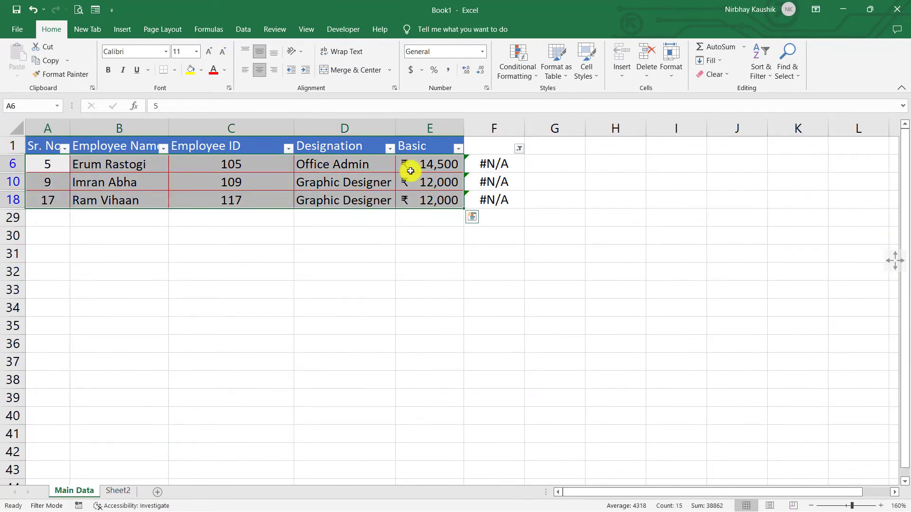
right_click(123, 165)
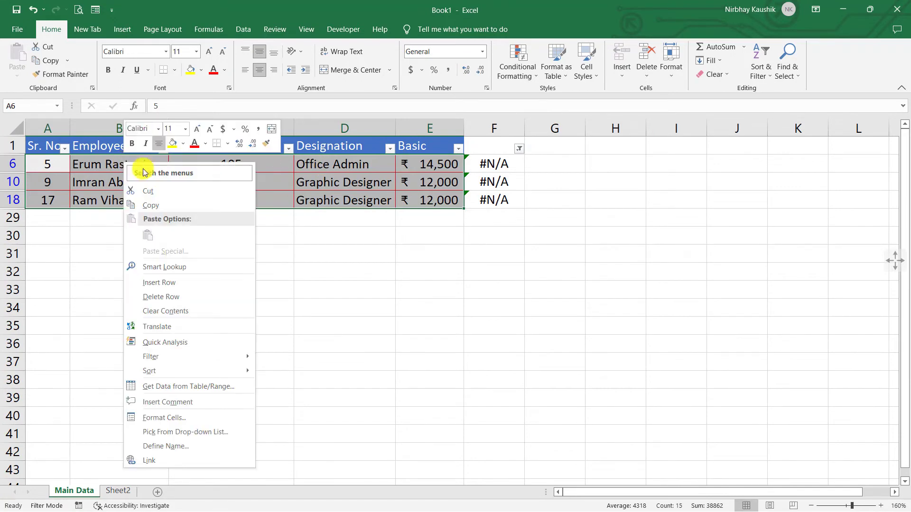
click(158, 207)
click(119, 491)
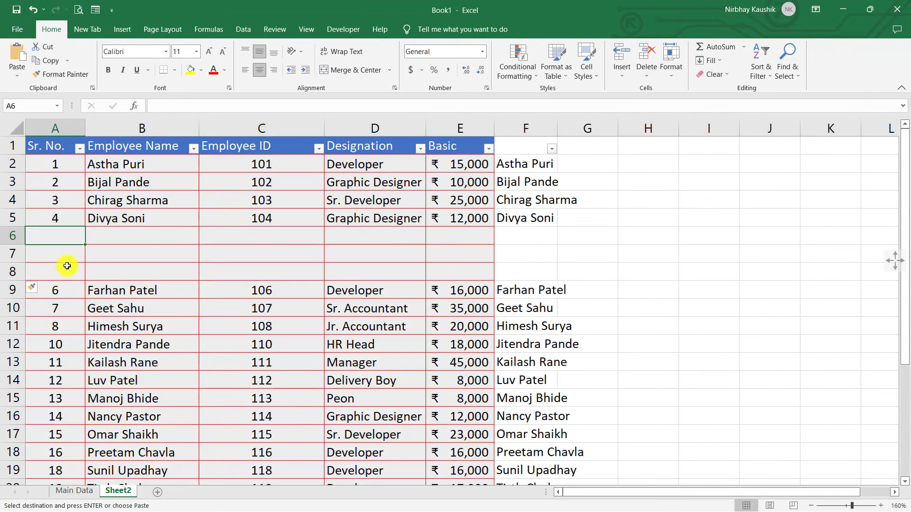
right_click(62, 239)
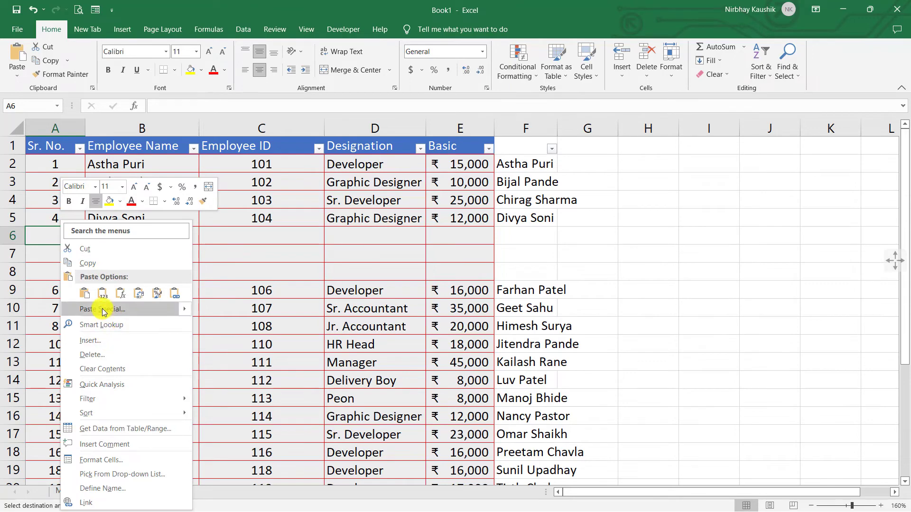
click(101, 308)
click(182, 405)
click(55, 199)
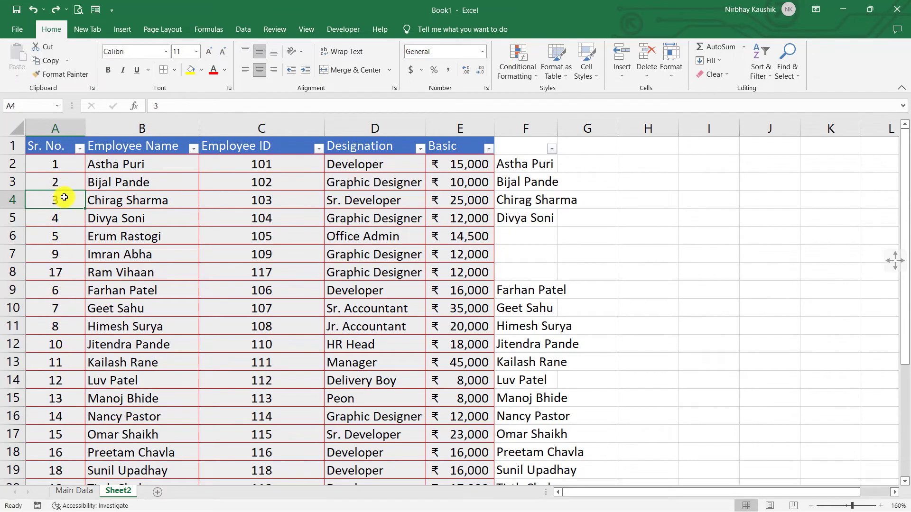
Extend the Sr. No. pattern 1, 2 down column A so it runs 1–26, then return to Main Data.
click(65, 163)
mouse_move(75, 162)
mouse_down()
mouse_move(71, 183)
mouse_move(87, 190)
mouse_move(68, 457)
mouse_up()
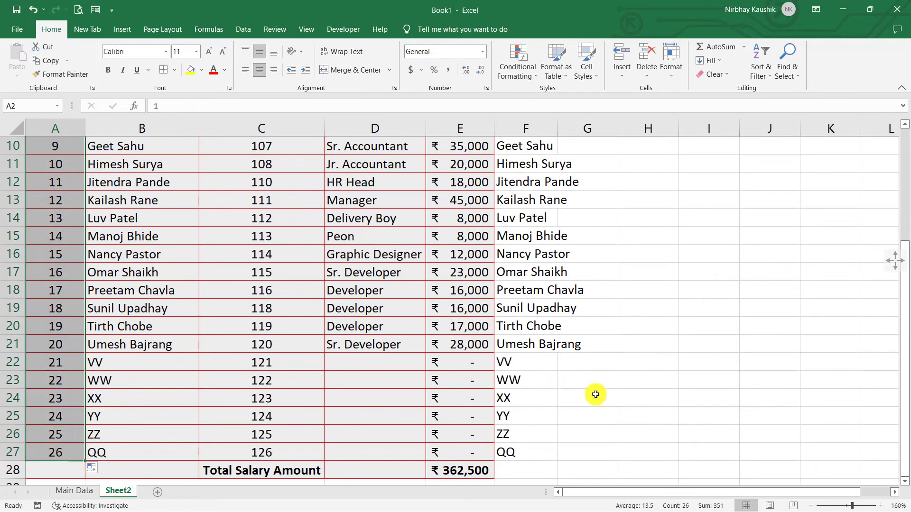
key(ctrl+Page_Up)
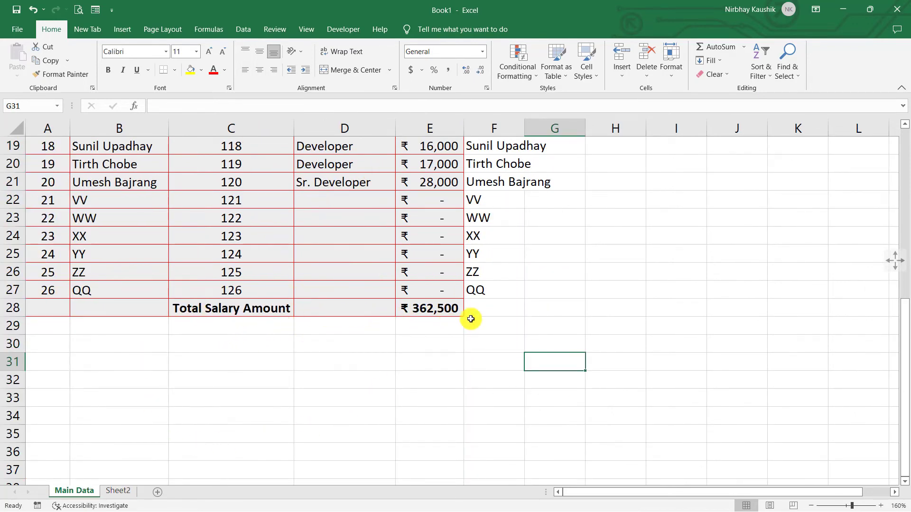
Switch to Sheet2 and scroll down to its Total Salary Amount of ₹362,500.
click(122, 492)
scroll(375, 380, down, 4)
scroll(404, 361, down, 3)
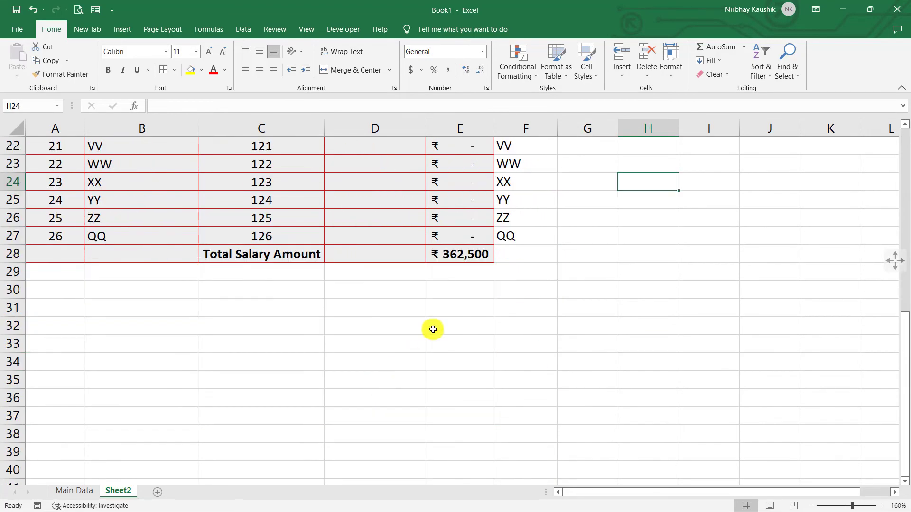